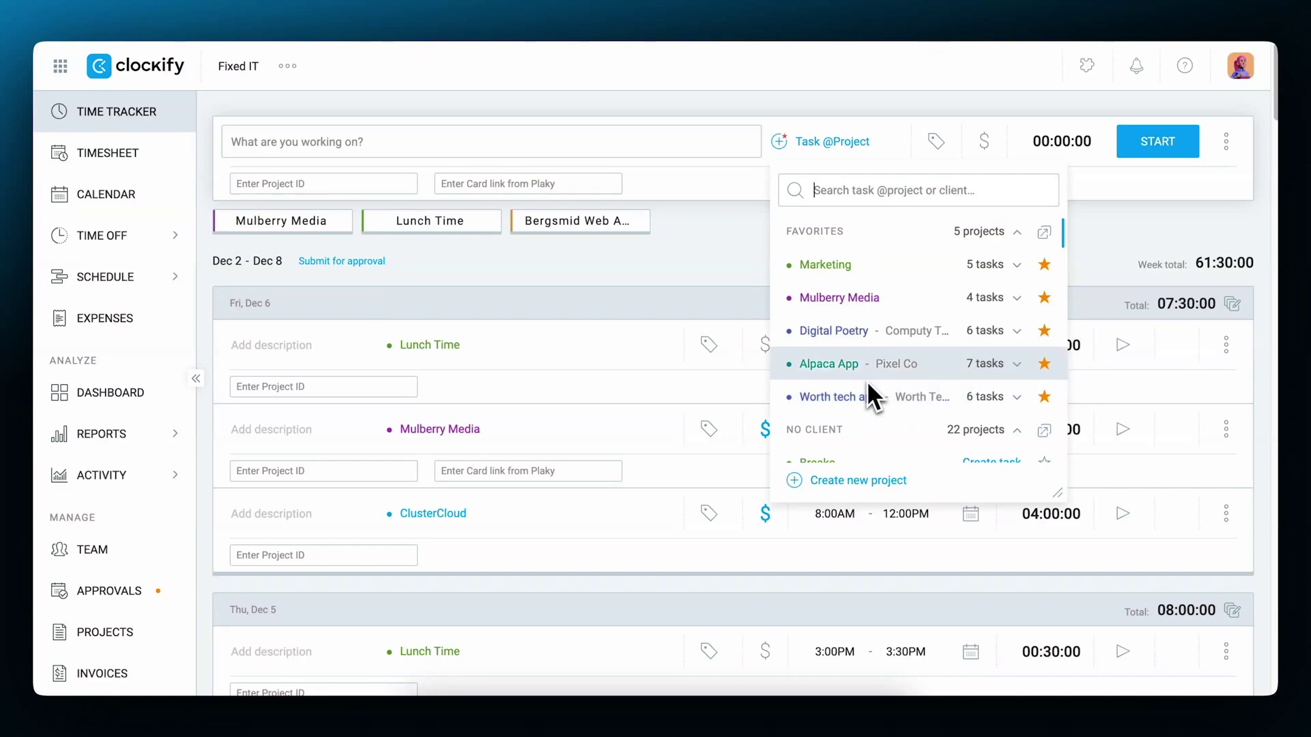
Expand the '4 tasks' list under Mulberry Media in the project picker.
click(1017, 299)
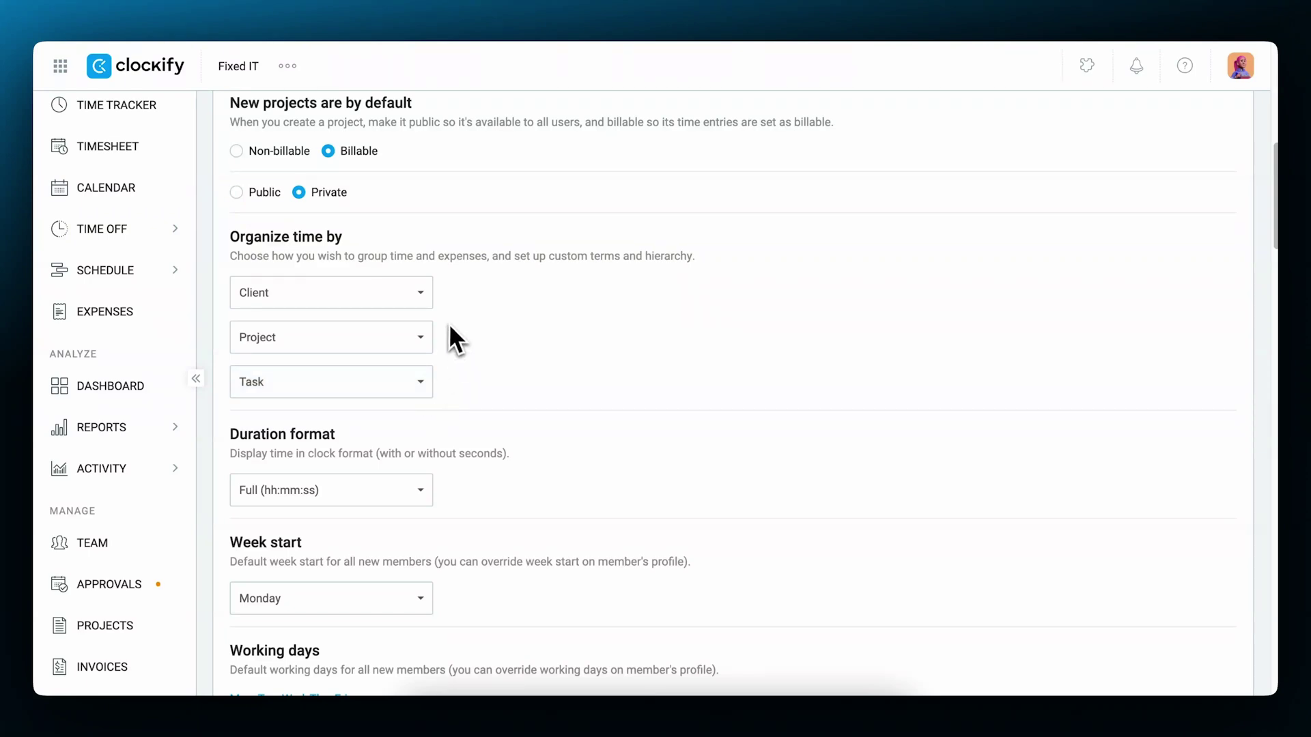
click(428, 298)
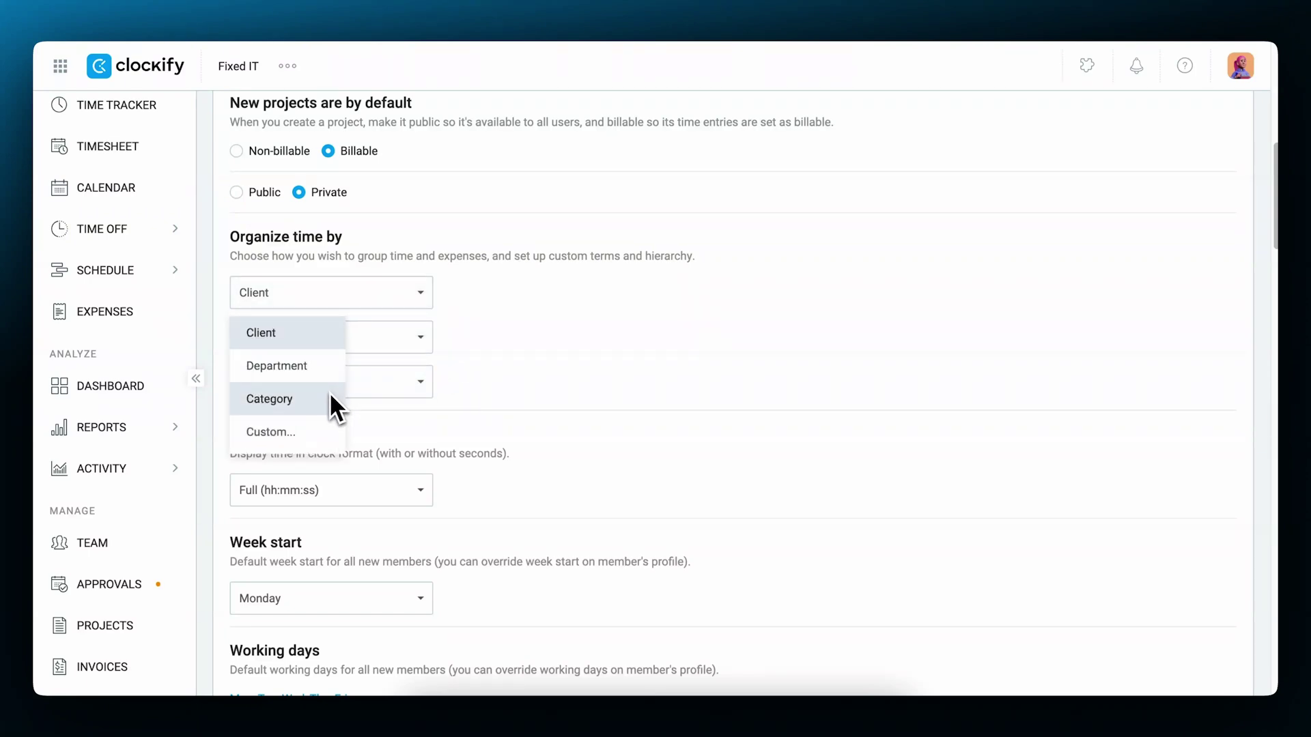
click(313, 428)
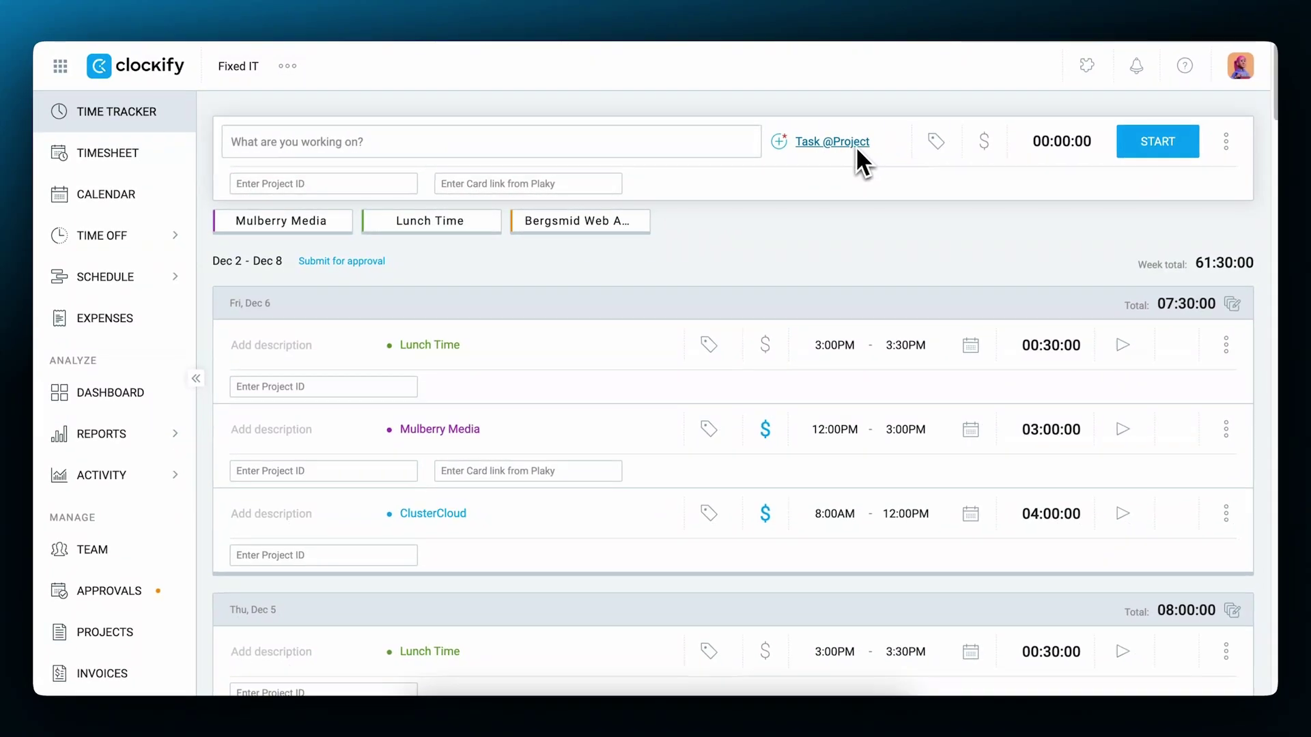
Assign Mulberry Media's Branding task to the time entry.
click(859, 146)
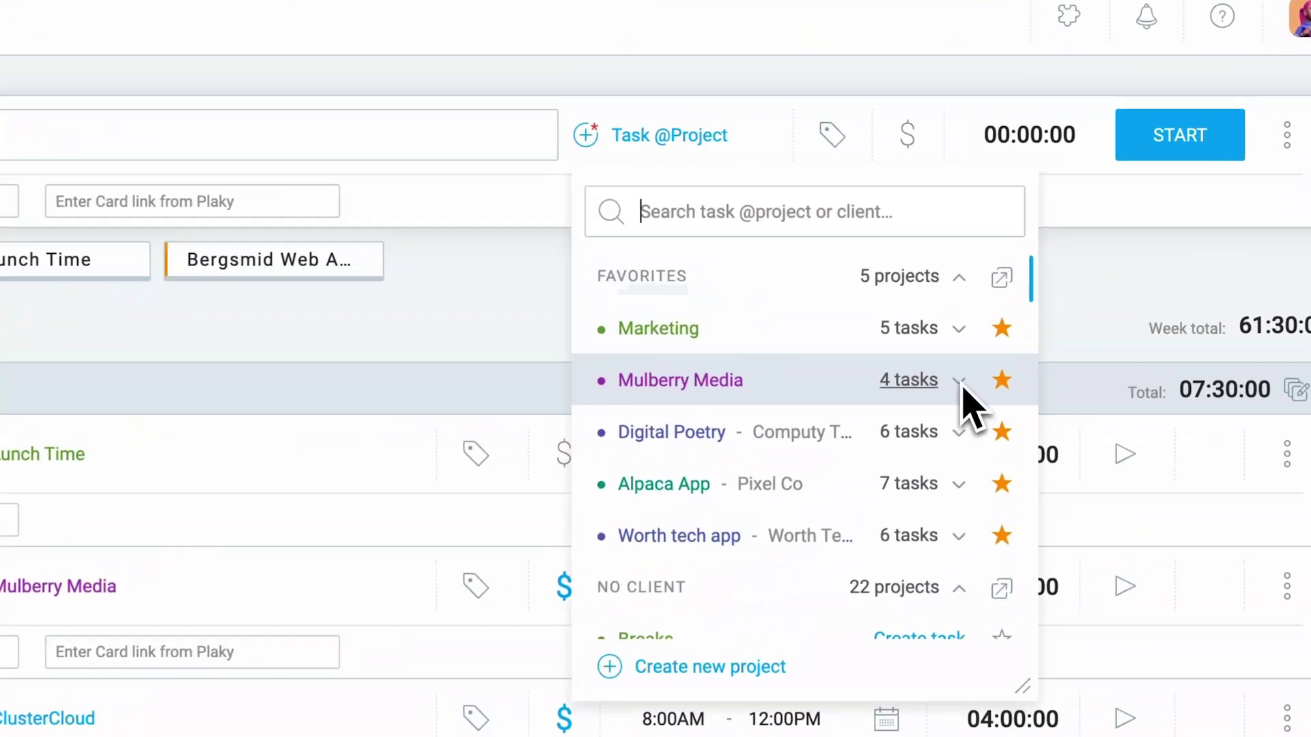
click(1018, 299)
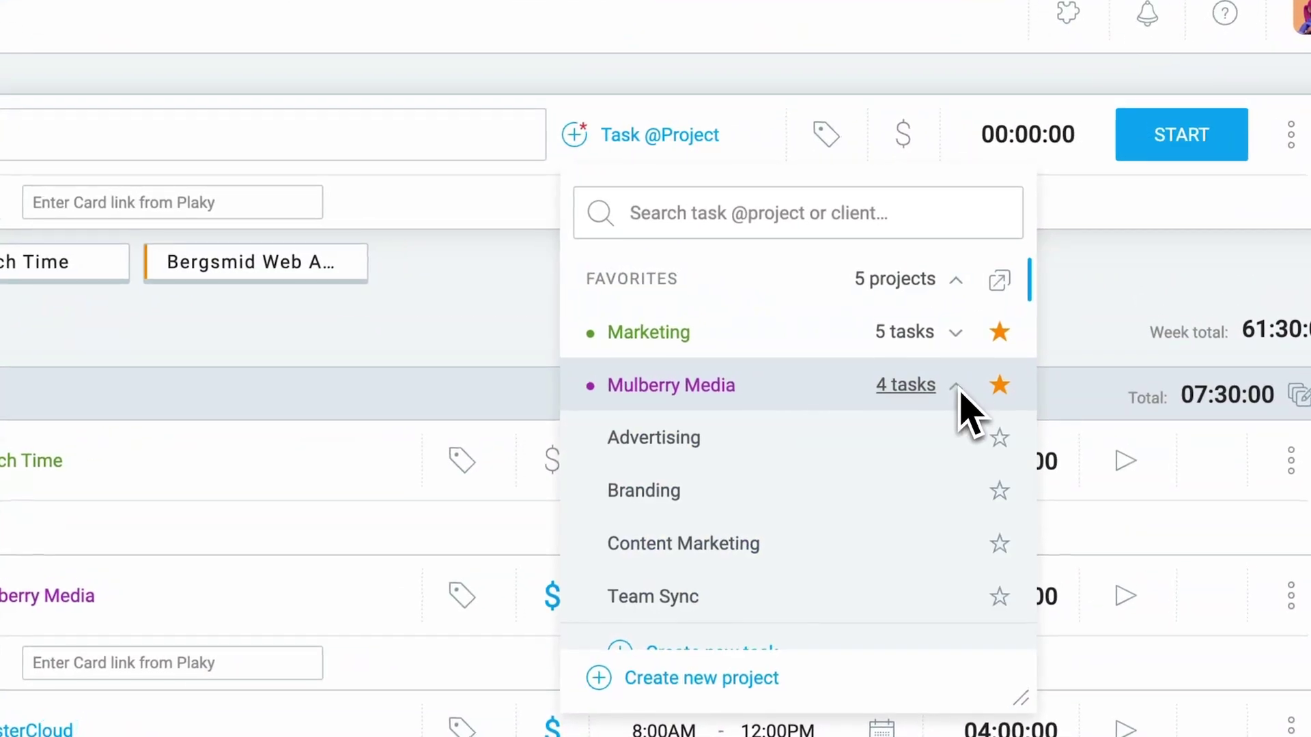
click(708, 503)
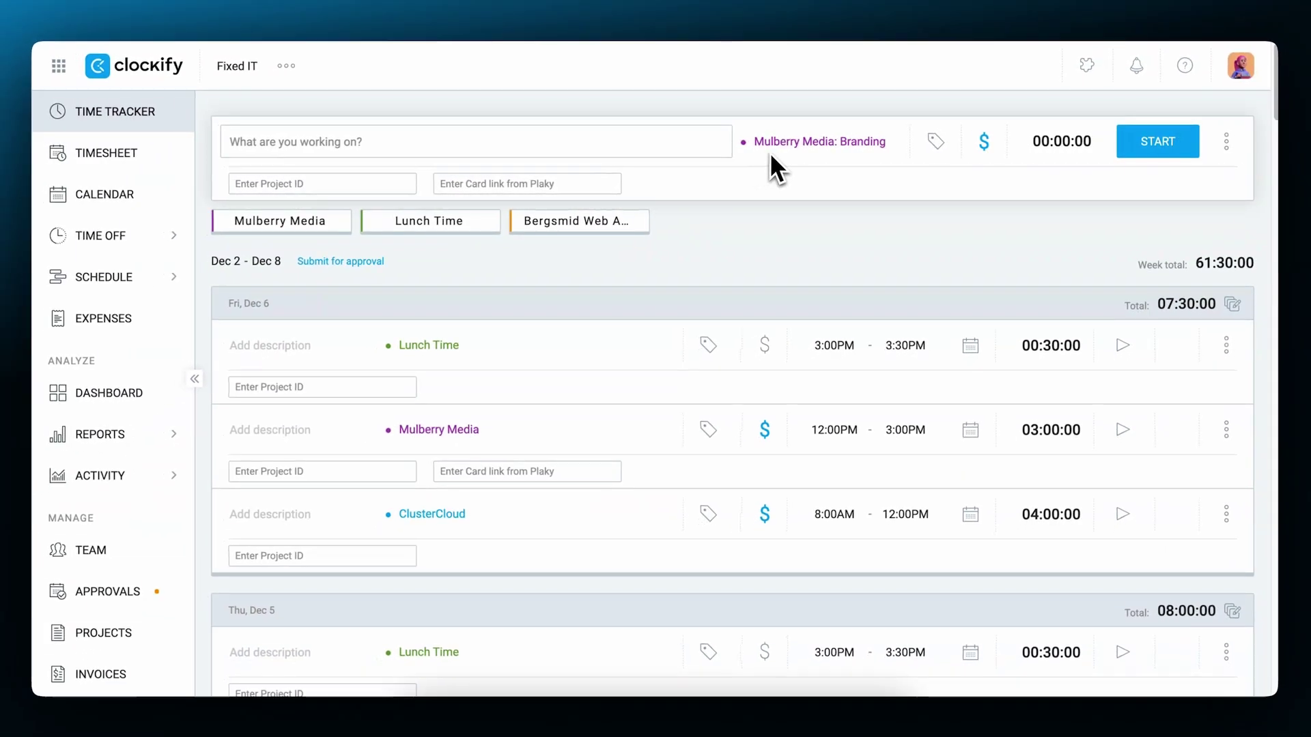
click(633, 135)
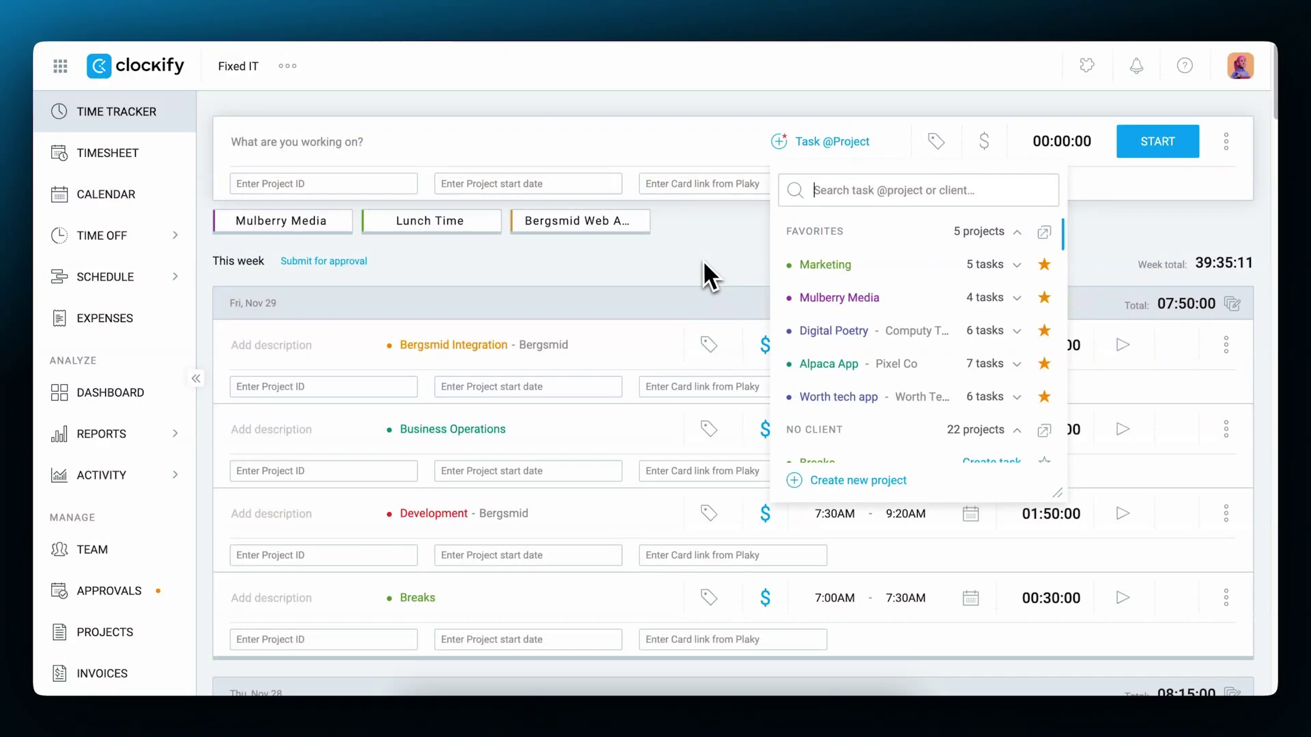
text(Branding @alpaca)
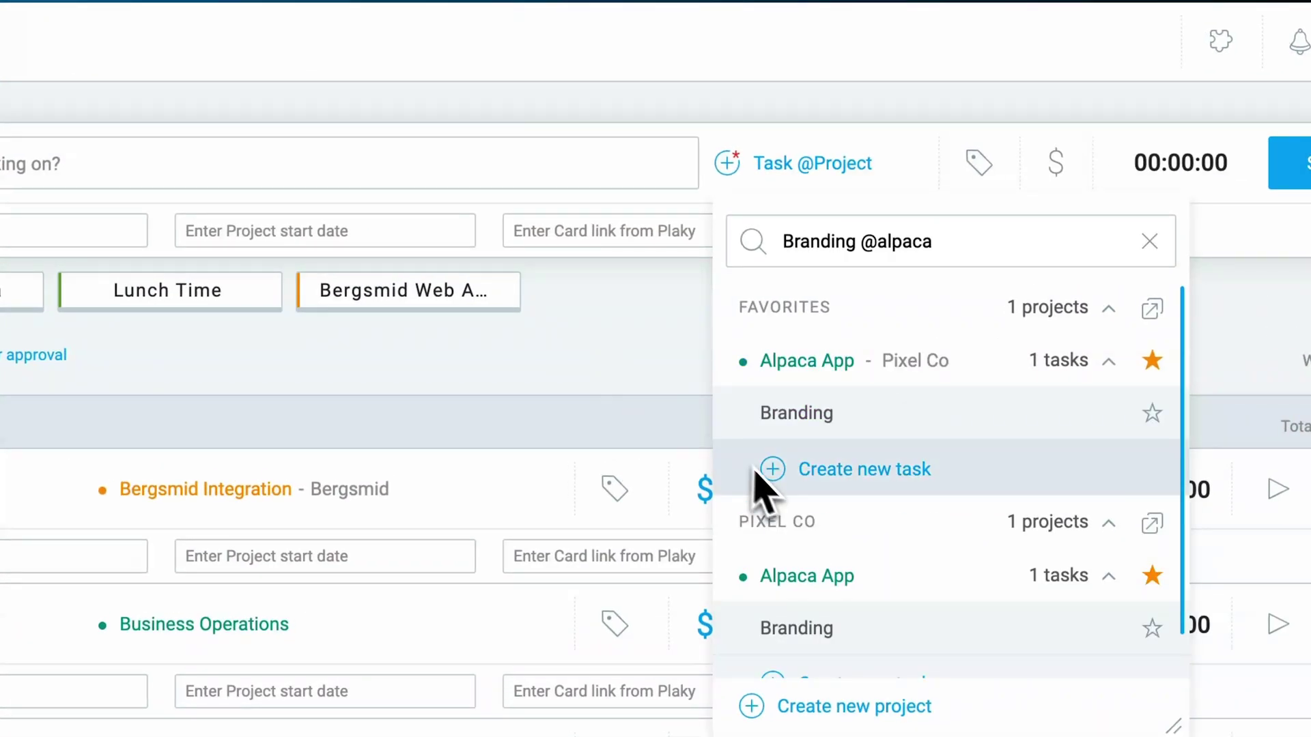
click(840, 362)
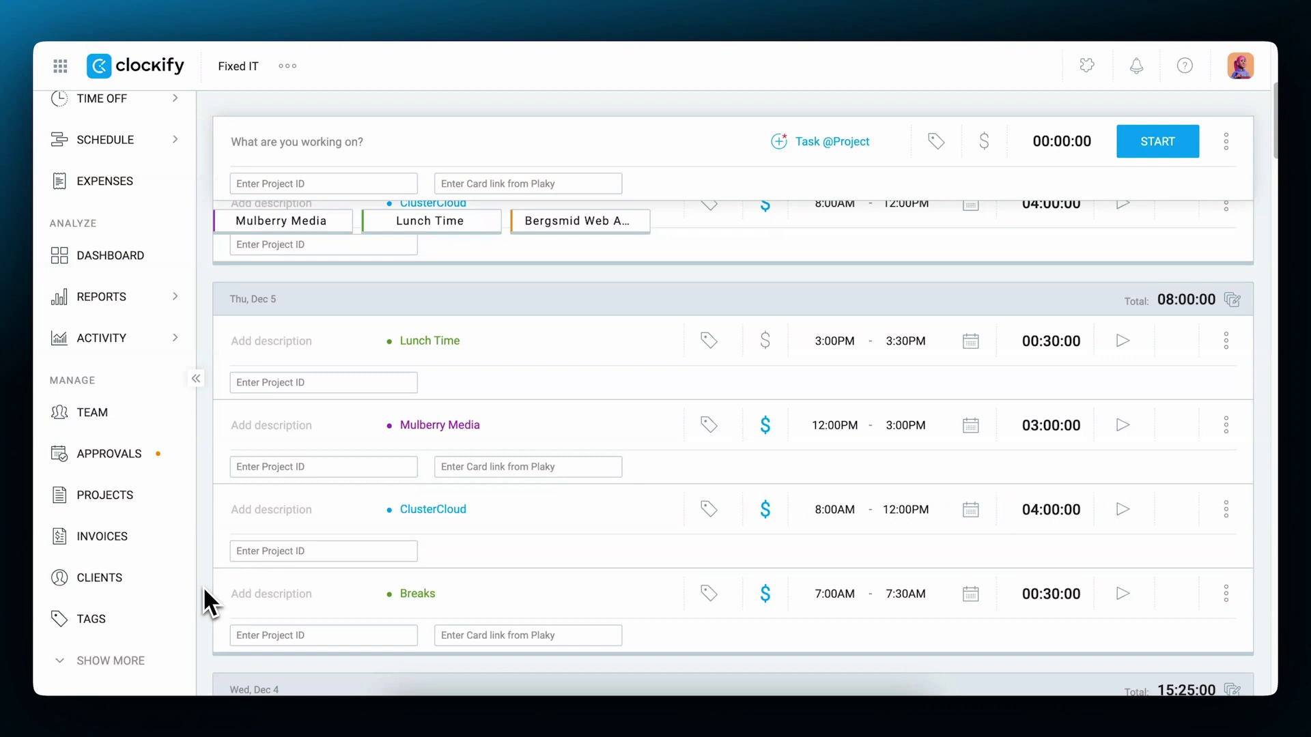
Open an entry's tag choices, then toggle the Mulberry Media entry non-billable and back to billable.
click(103, 617)
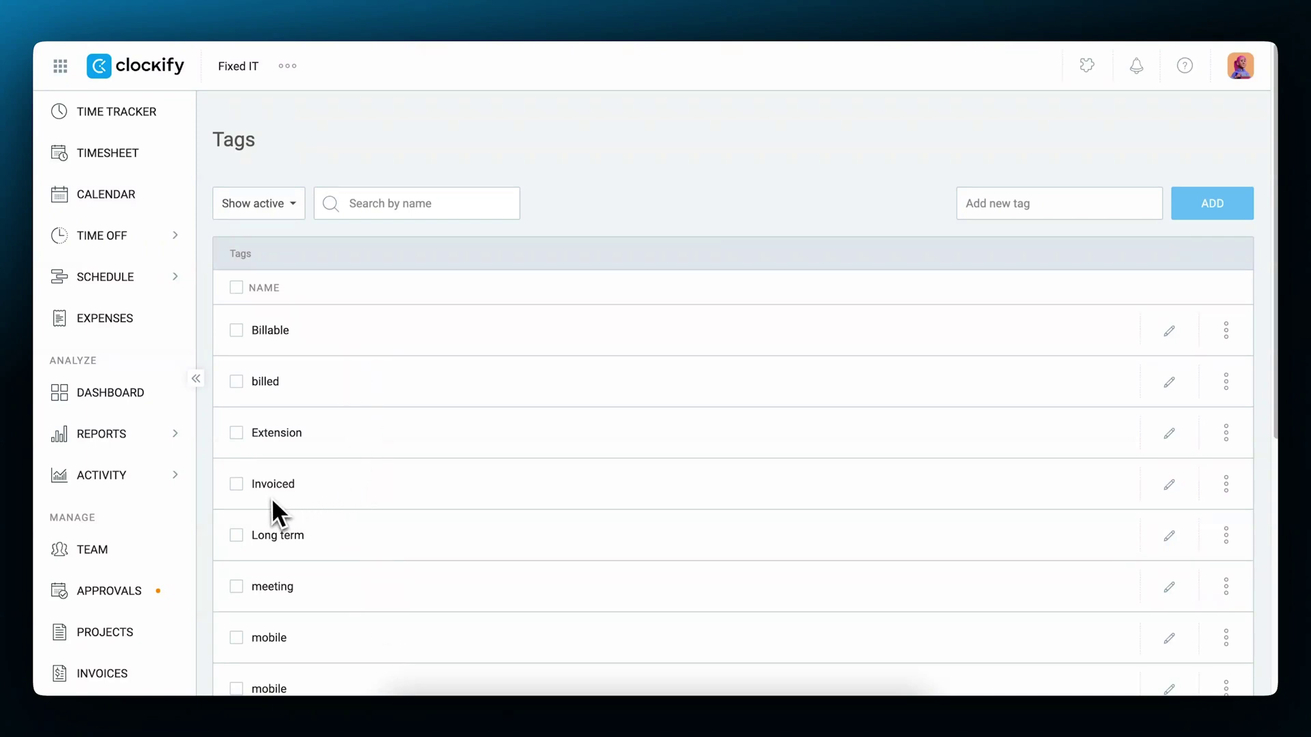
scroll(304, 496, down, 6)
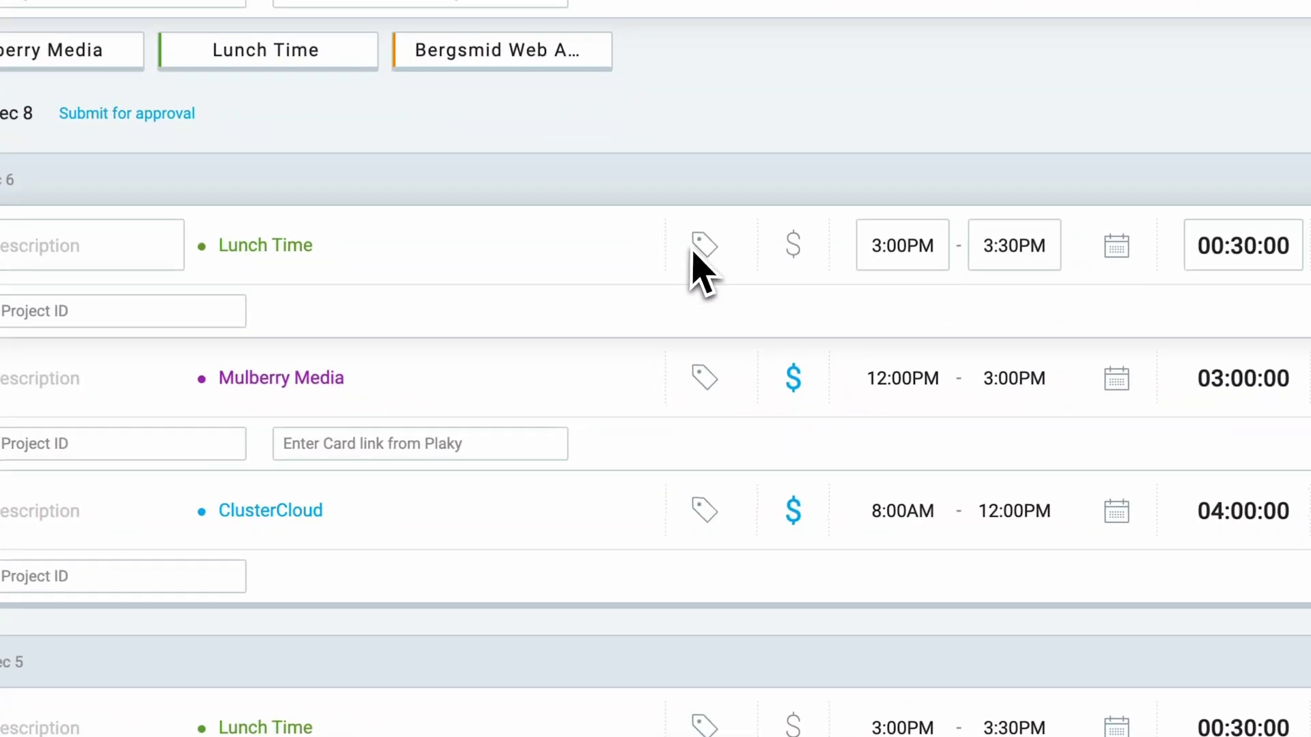
click(696, 251)
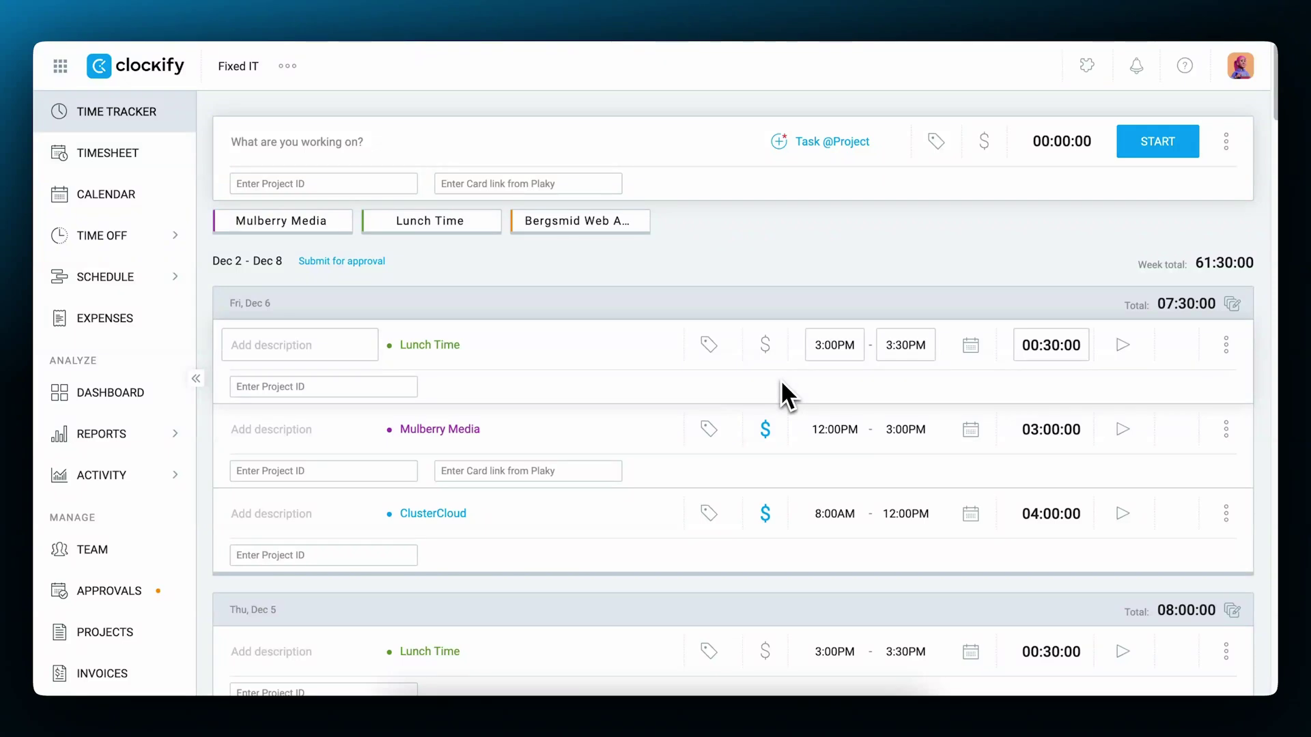
click(767, 432)
click(767, 431)
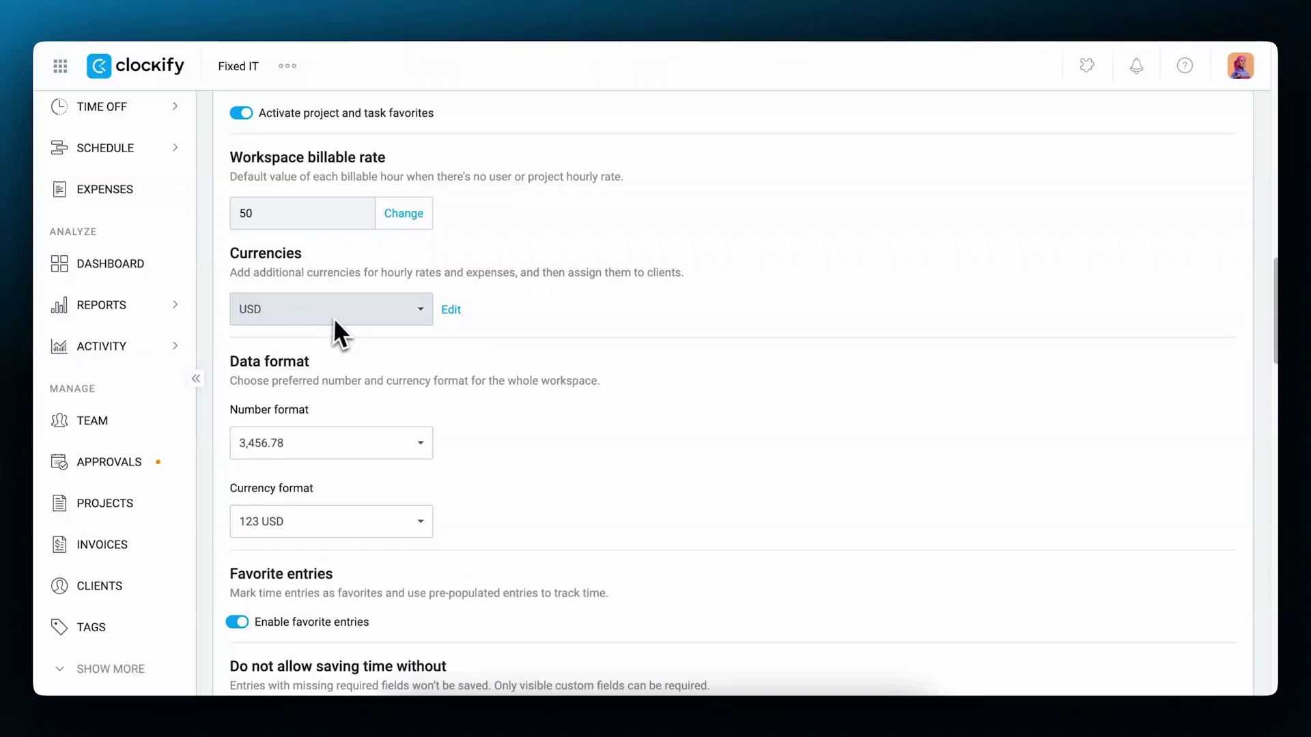
Open the USD, CAD and EUR currency list for editing and add a blank currency row.
click(407, 312)
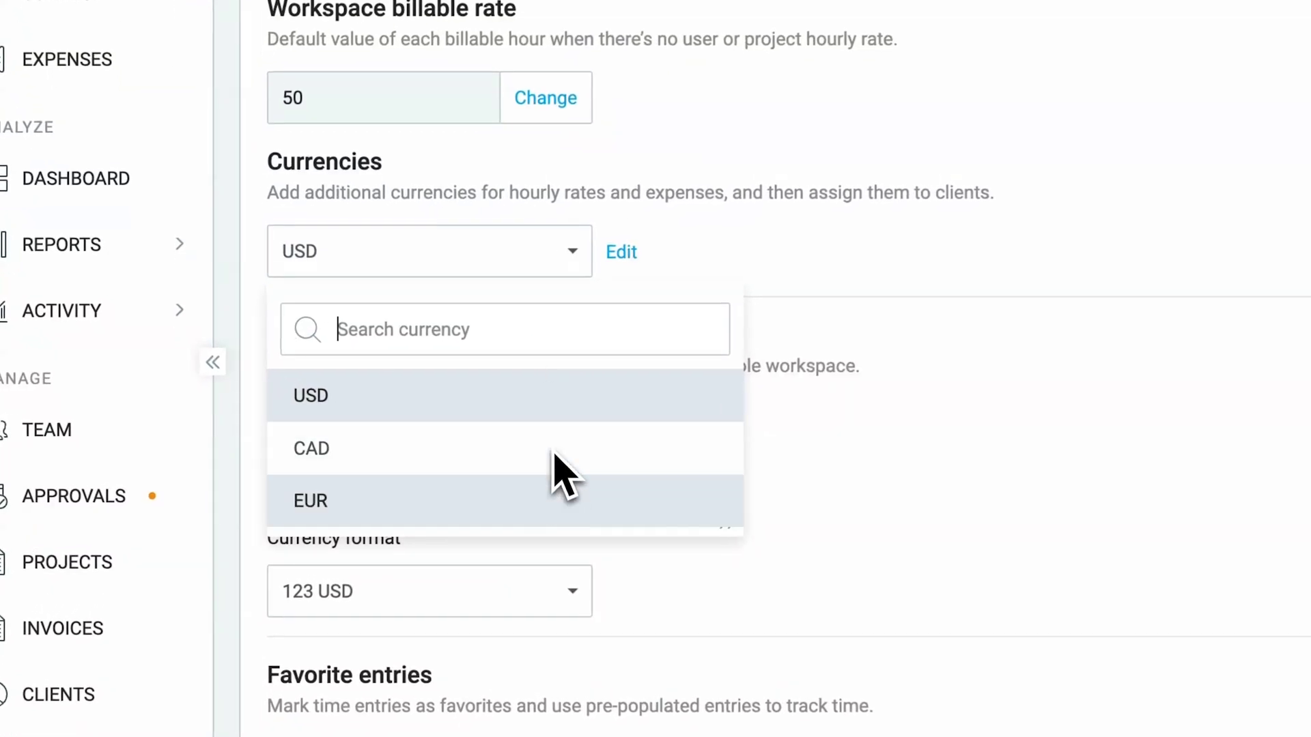
click(412, 467)
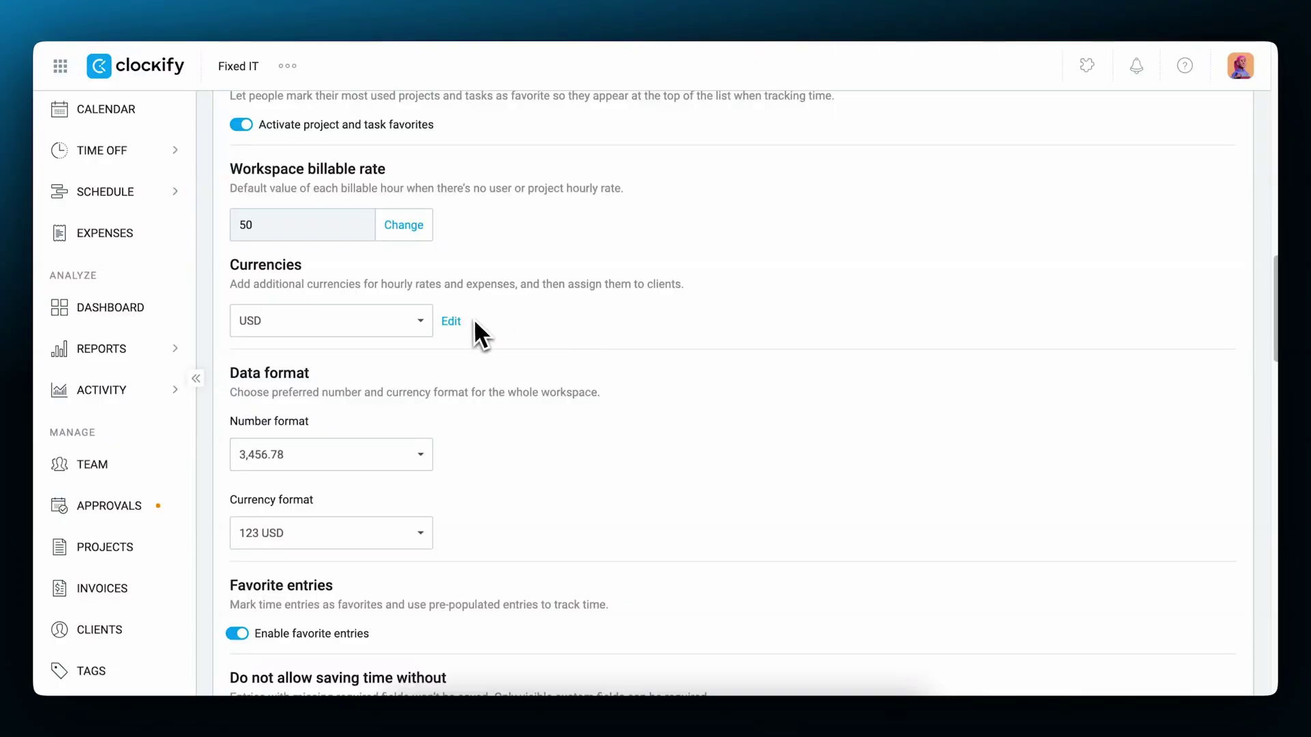
click(454, 322)
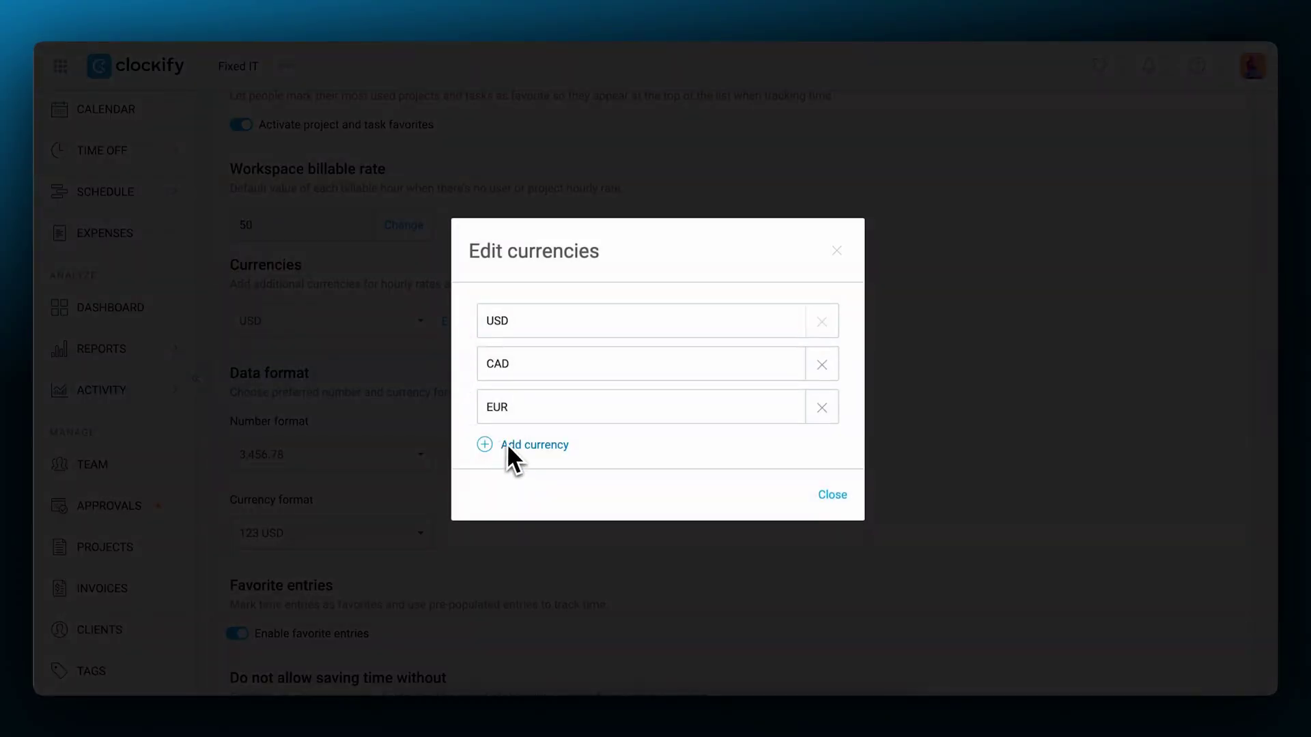
click(509, 445)
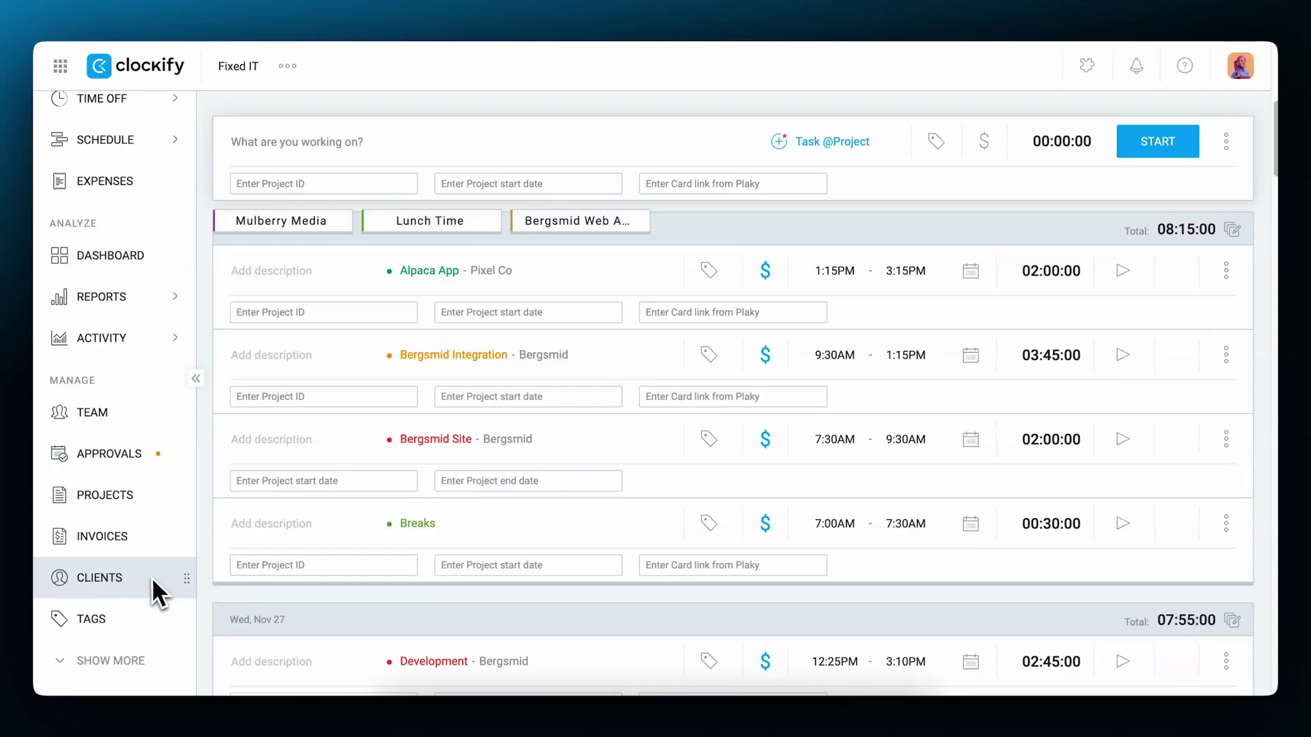
Add Feature Representatives as a new client on the Clients page.
click(135, 577)
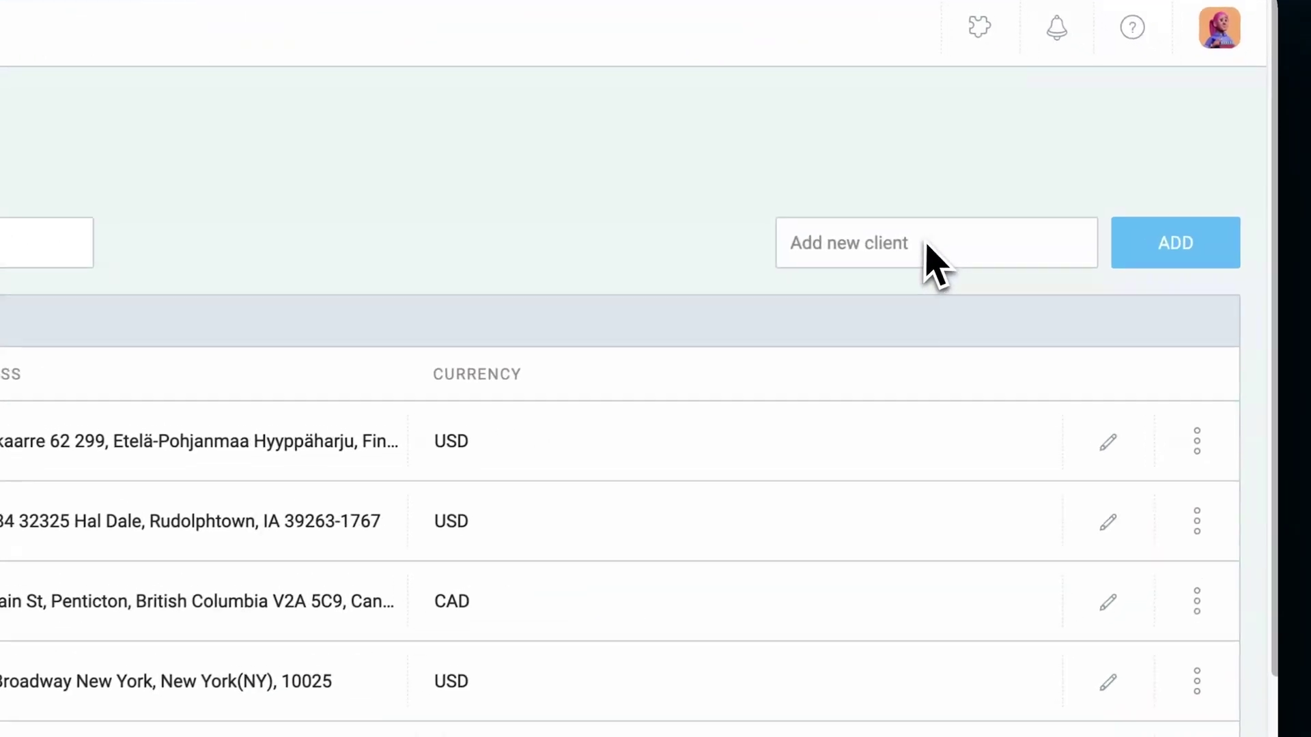
click(1064, 204)
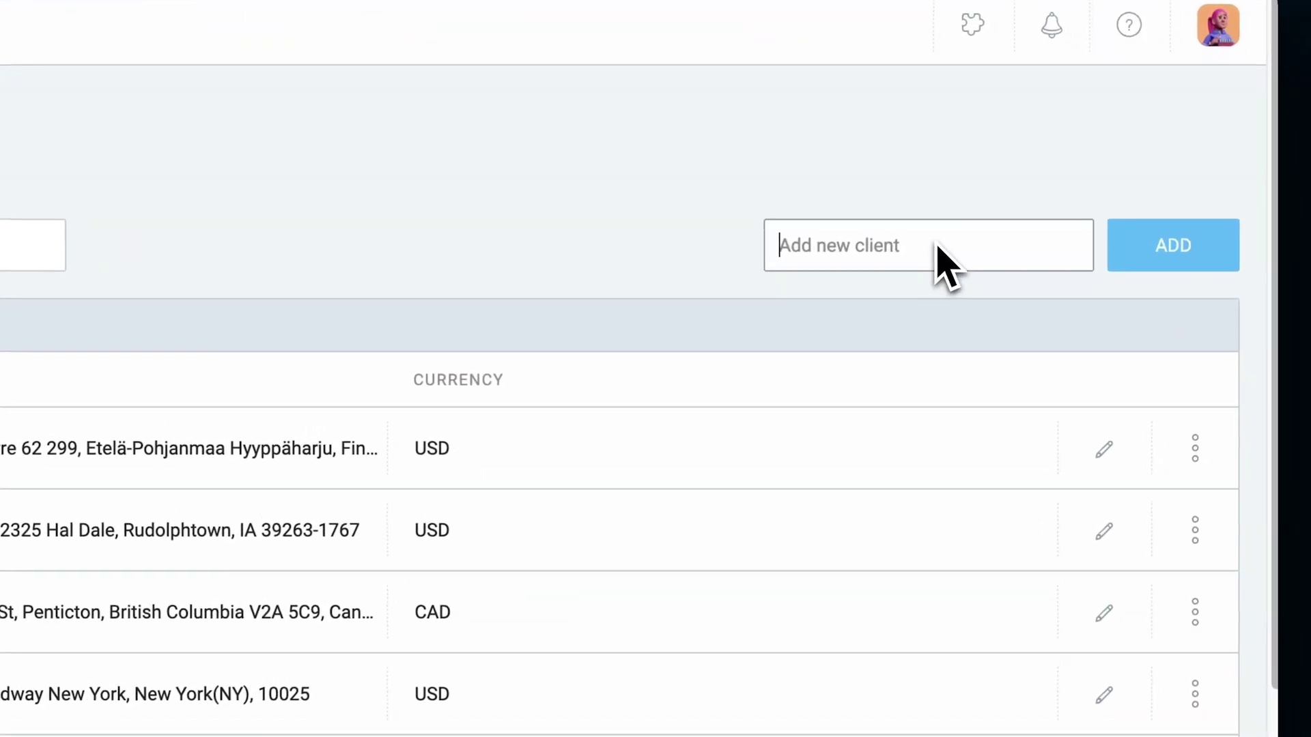
text(Feature Representatives)
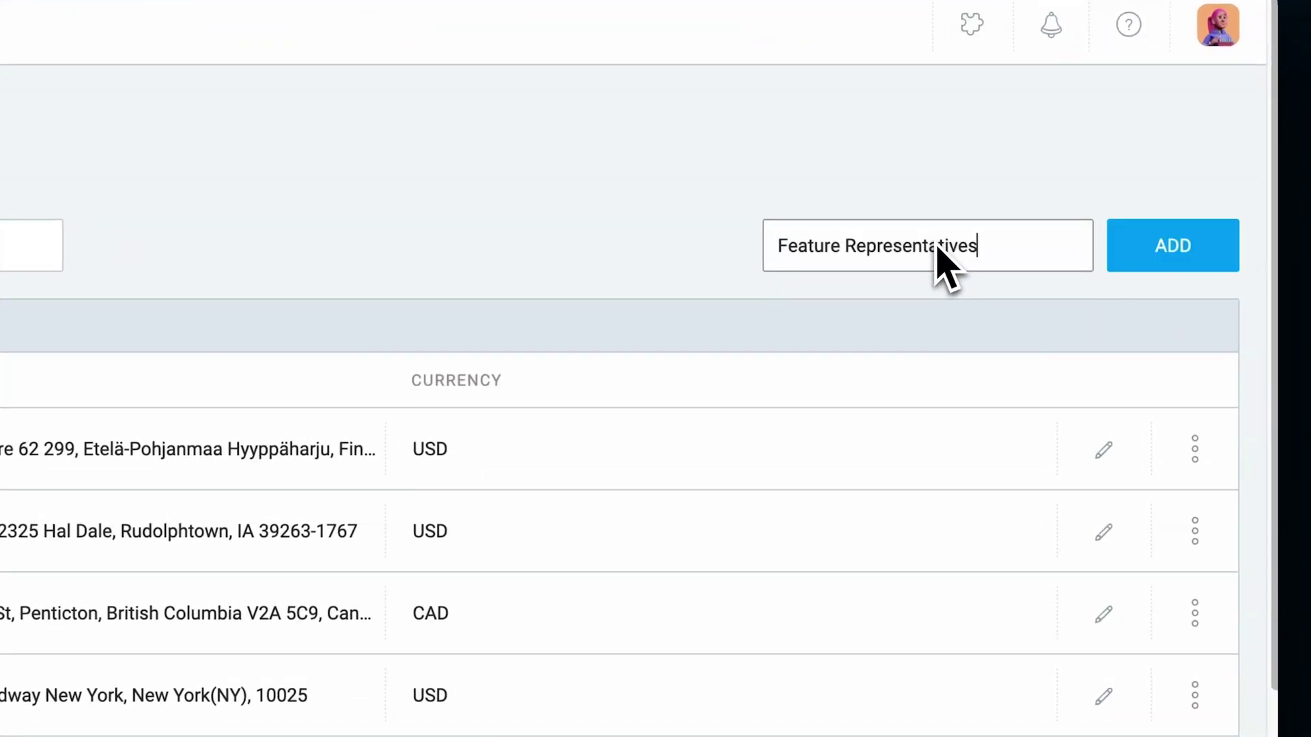
click(1129, 257)
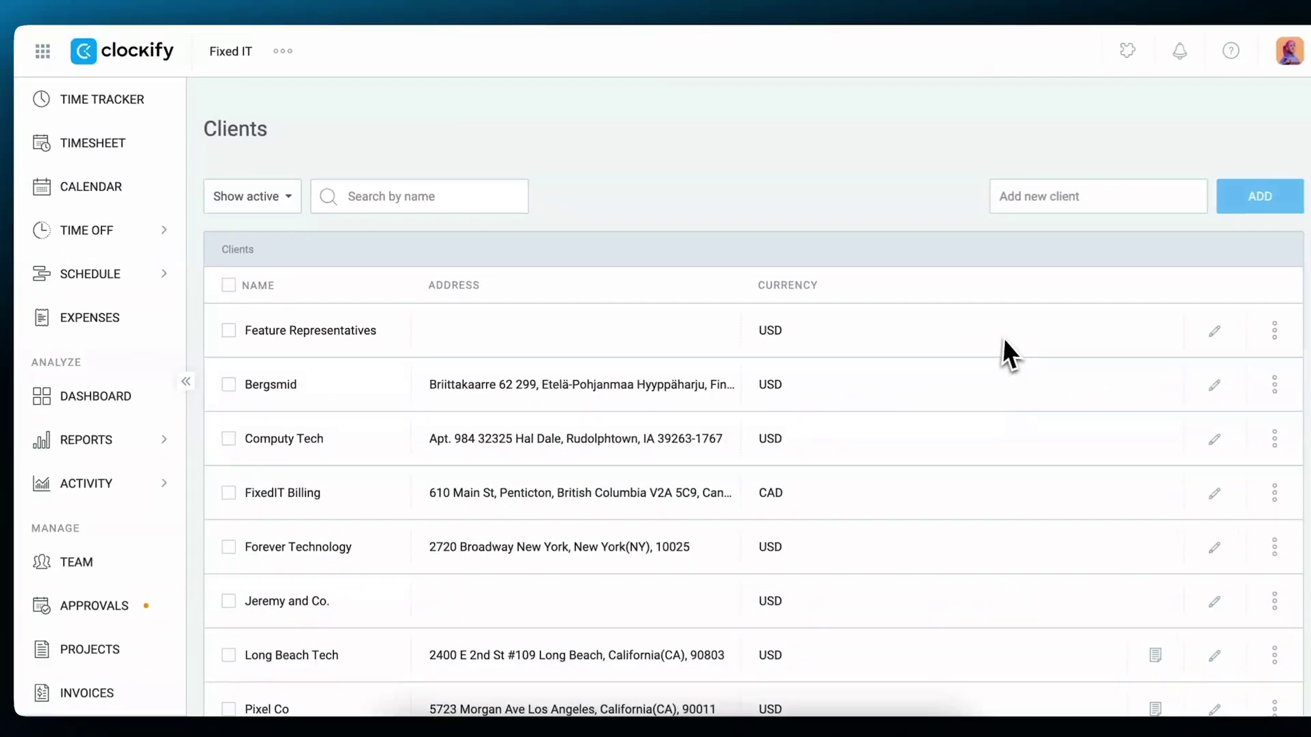
Fill in Feature Representatives' e-mail, two-line street address and note, keep USD, and save.
click(1212, 333)
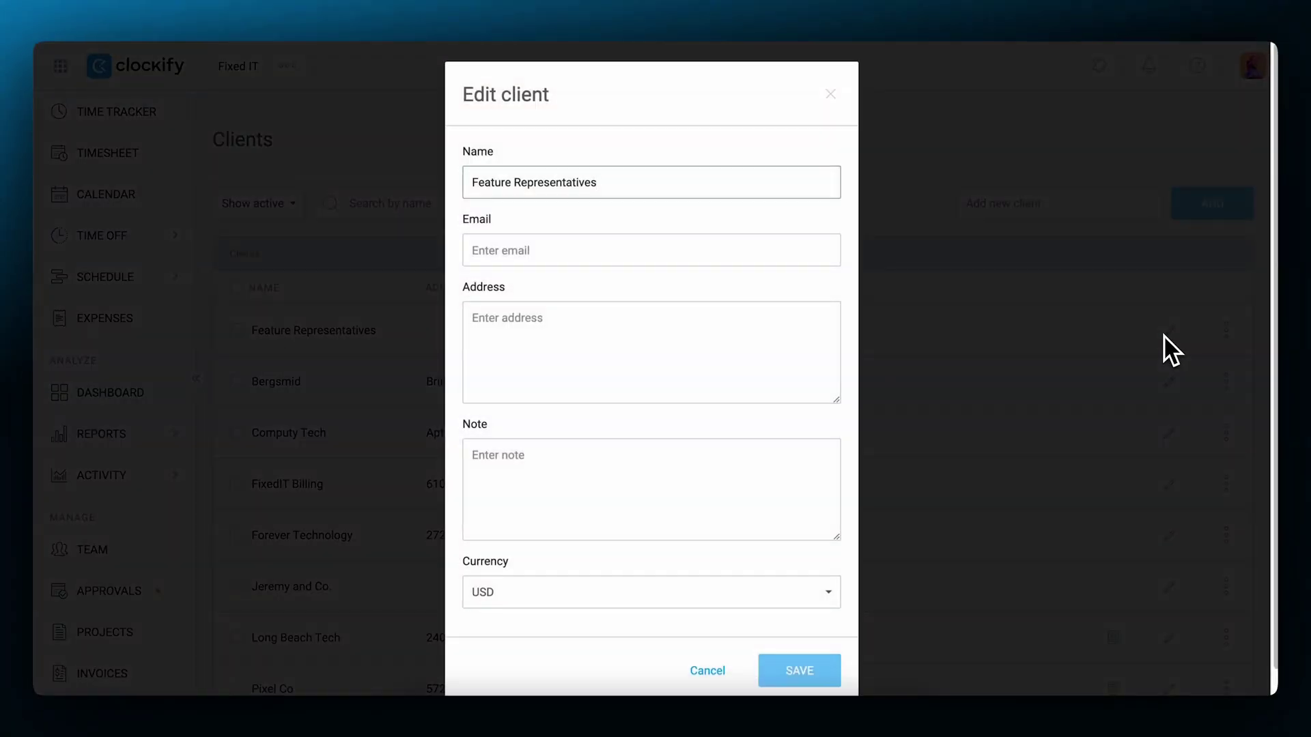
click(801, 250)
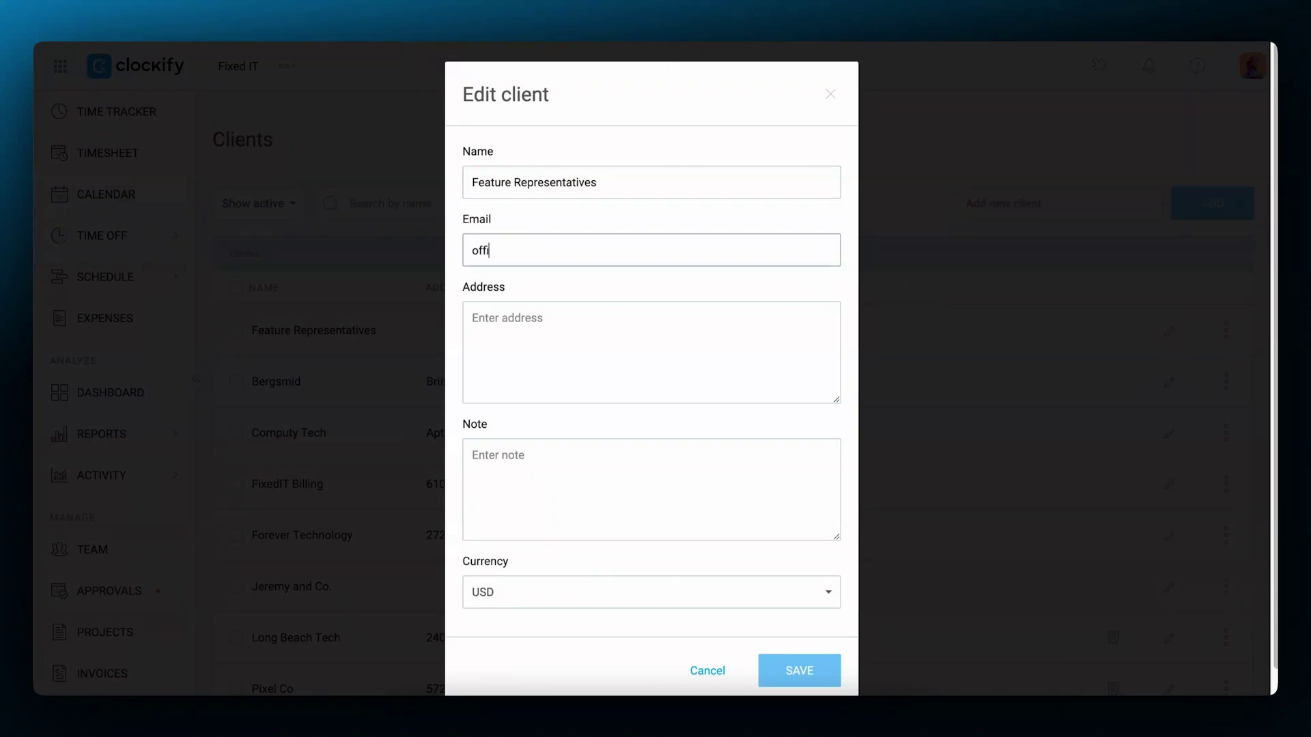
key(Tab)
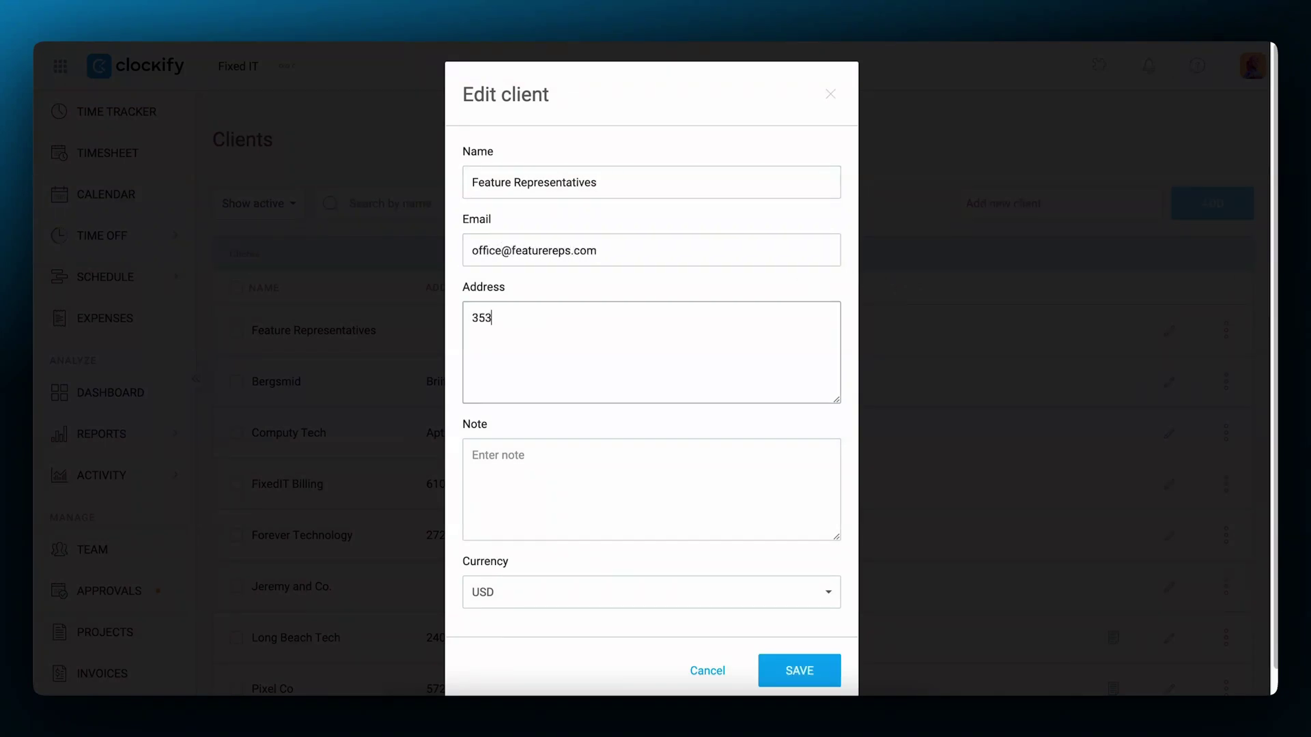
key(Return)
text(Nashville, North Carolina)
key(Tab)
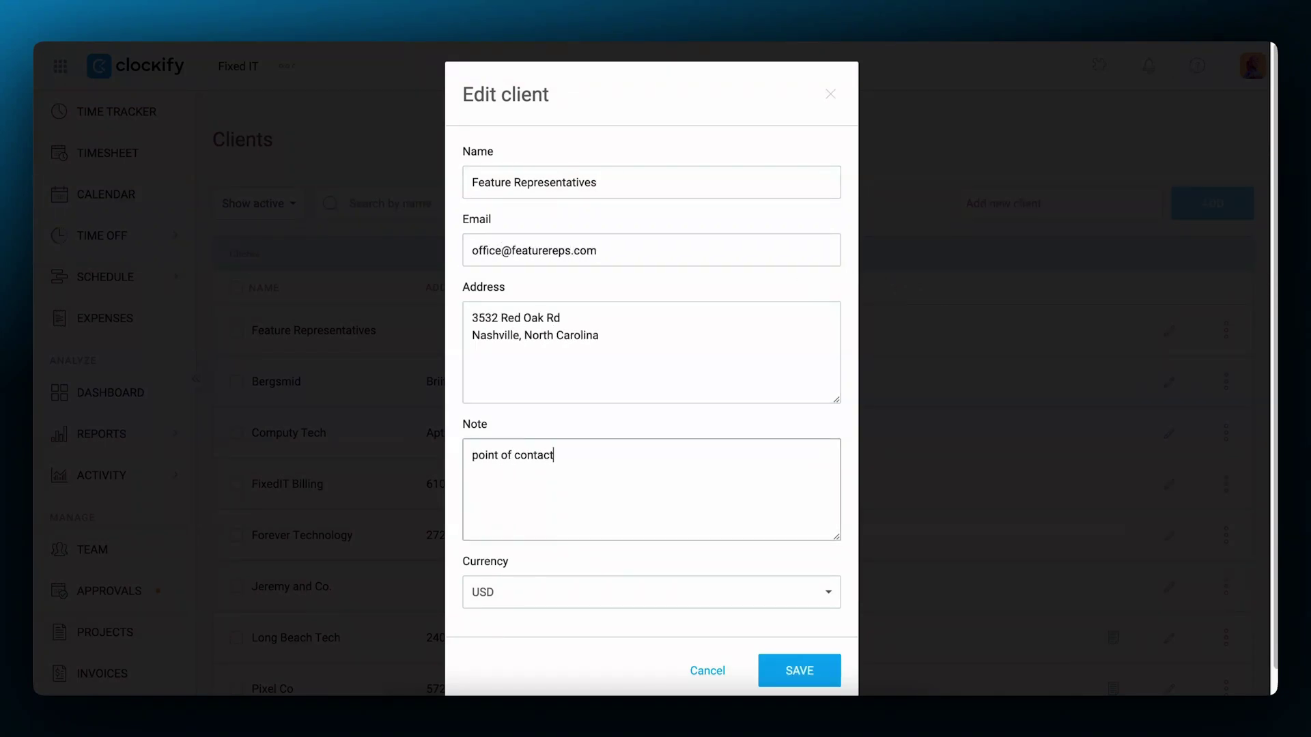
click(816, 599)
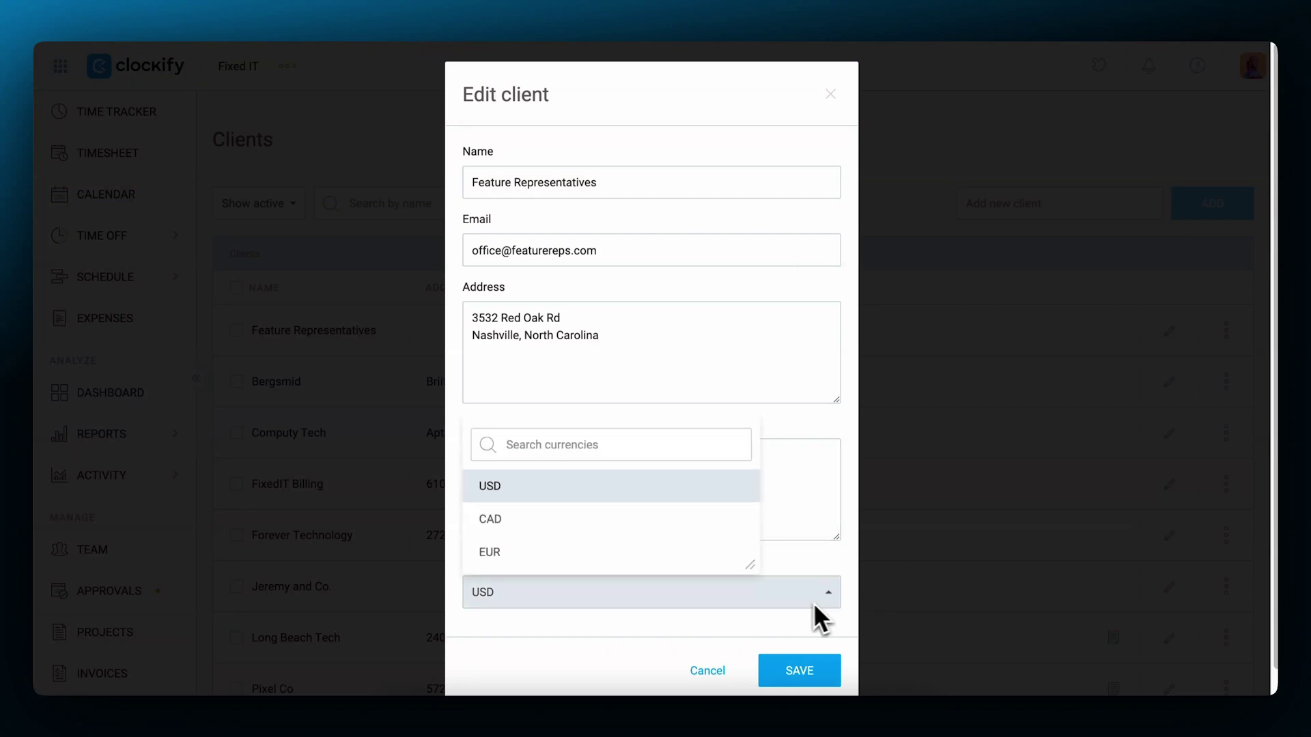
click(836, 605)
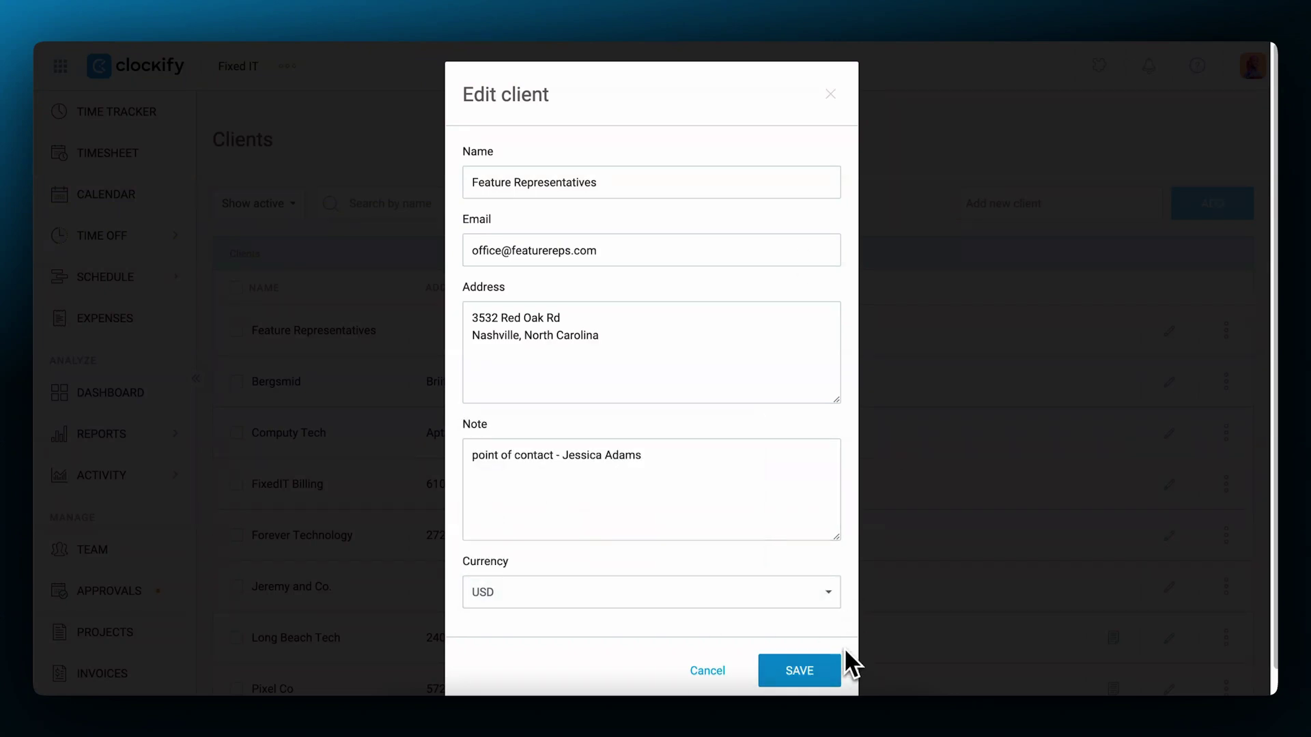
click(802, 671)
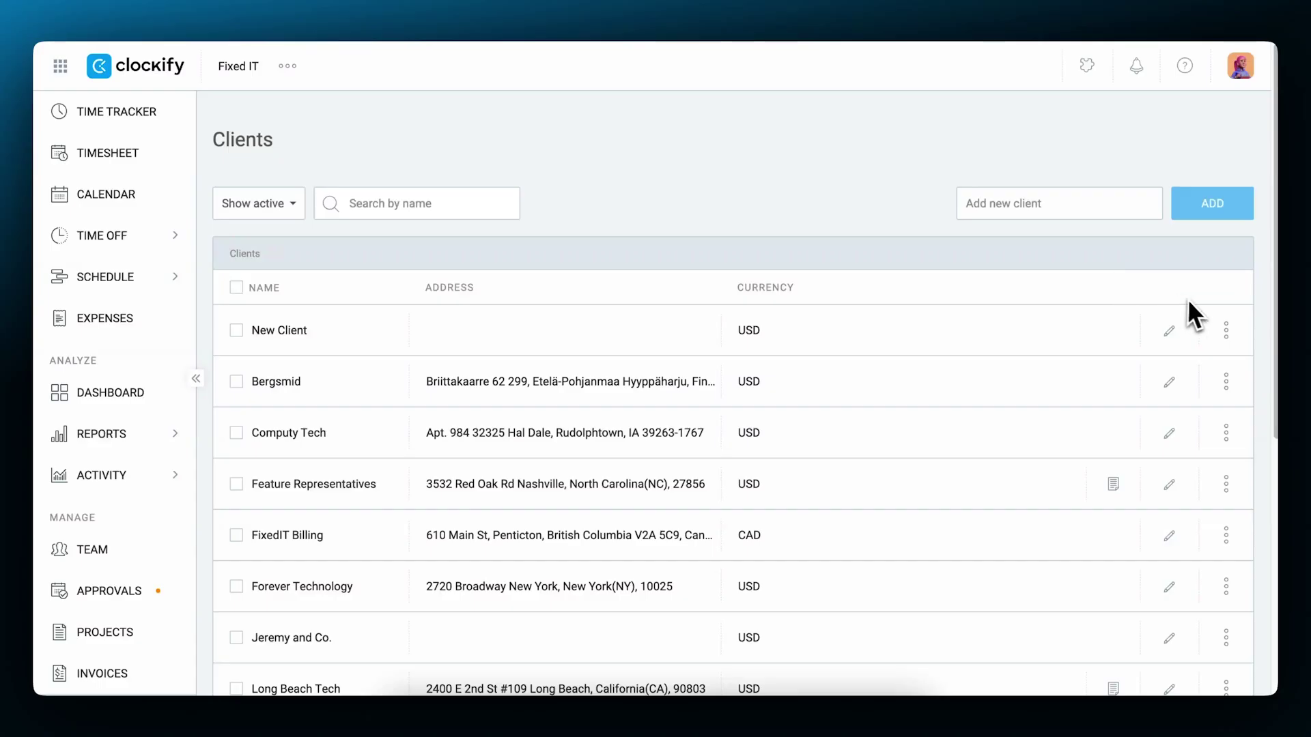
Archive Bergsmid with all its projects and mark all its tasks as done.
click(1196, 370)
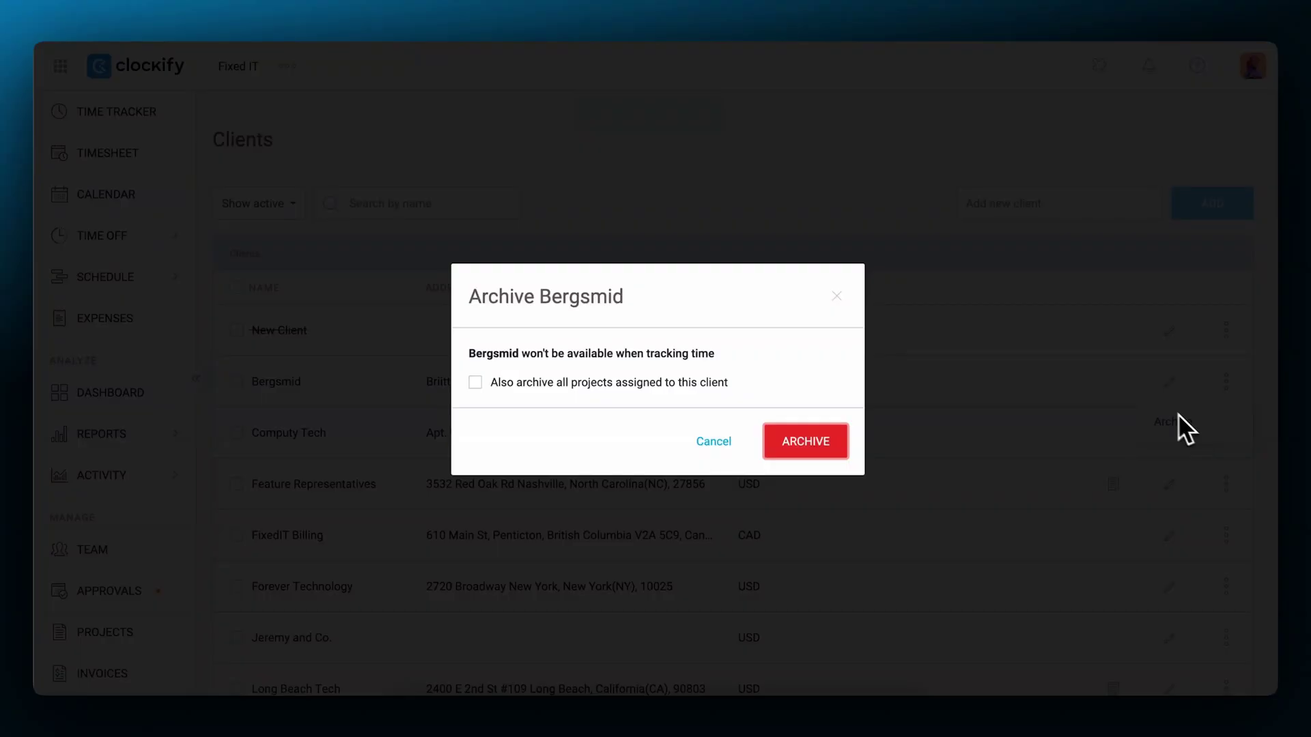
click(474, 381)
click(382, 362)
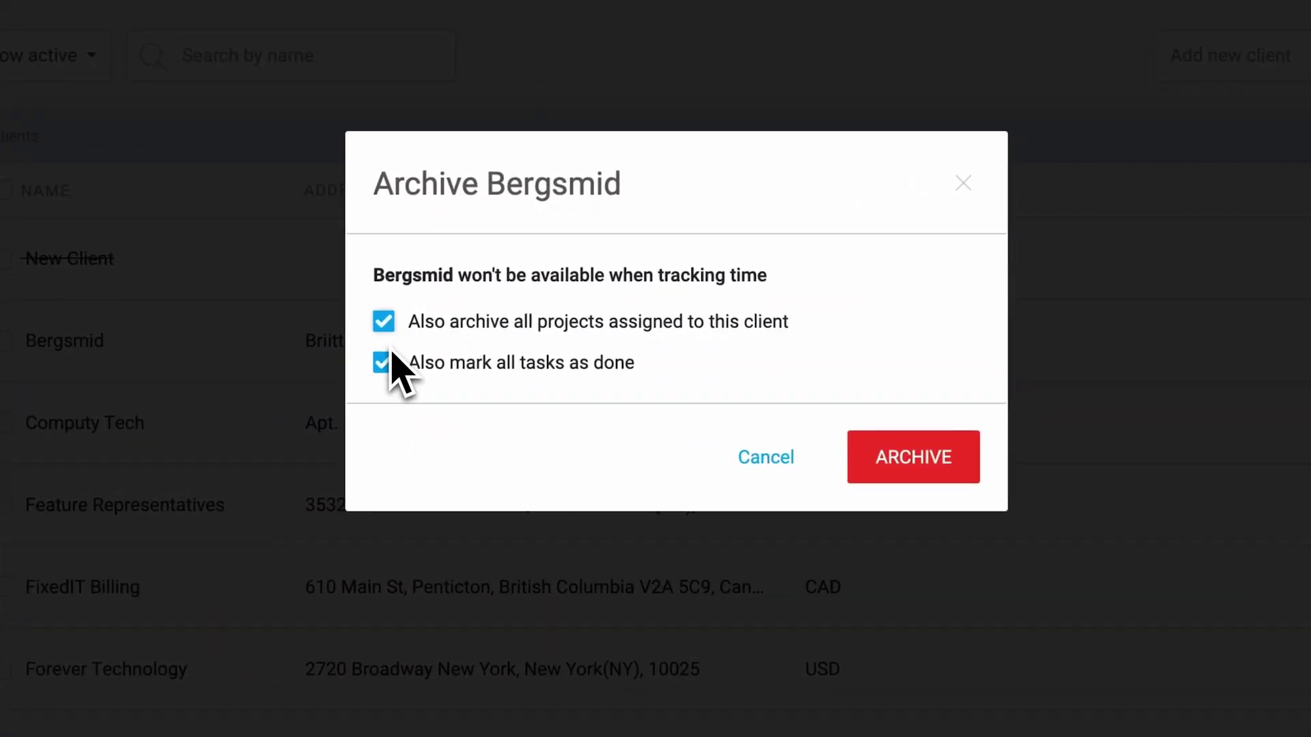
click(915, 463)
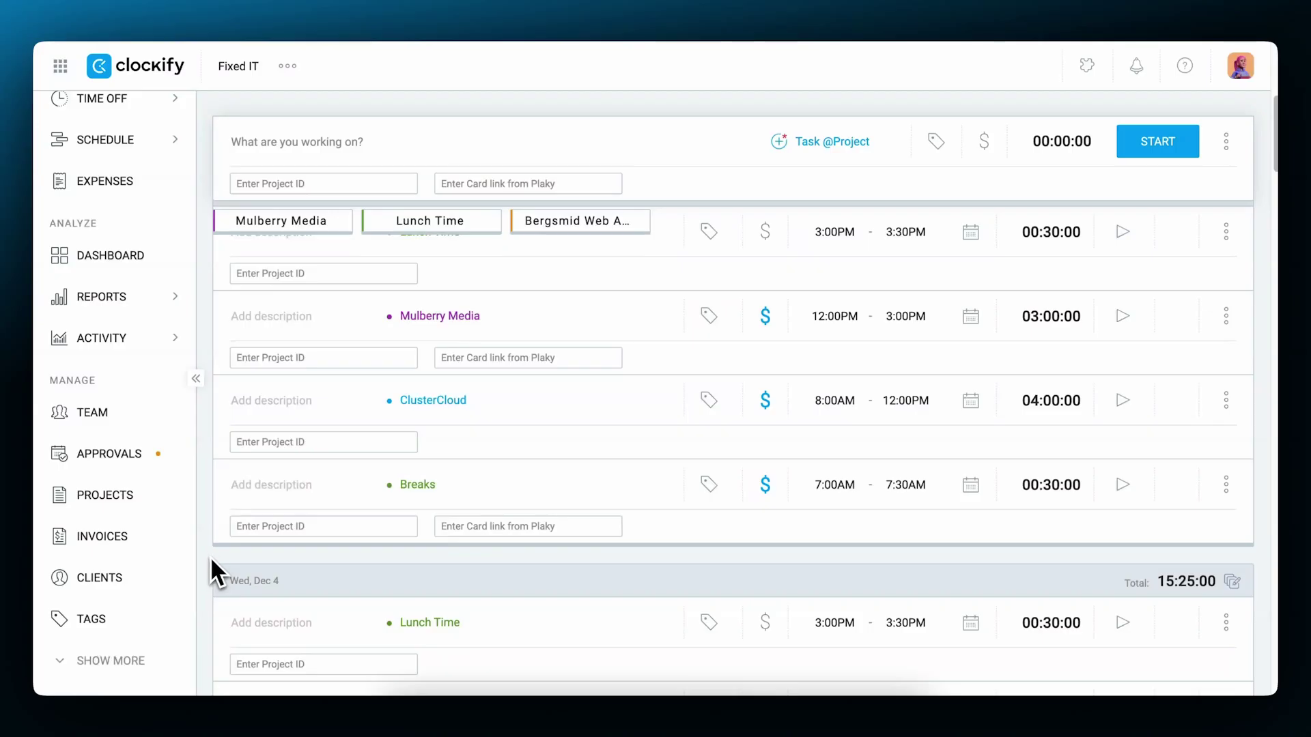
Create the 'New home page' project for client Bergsmid, keeping the default colour.
click(141, 497)
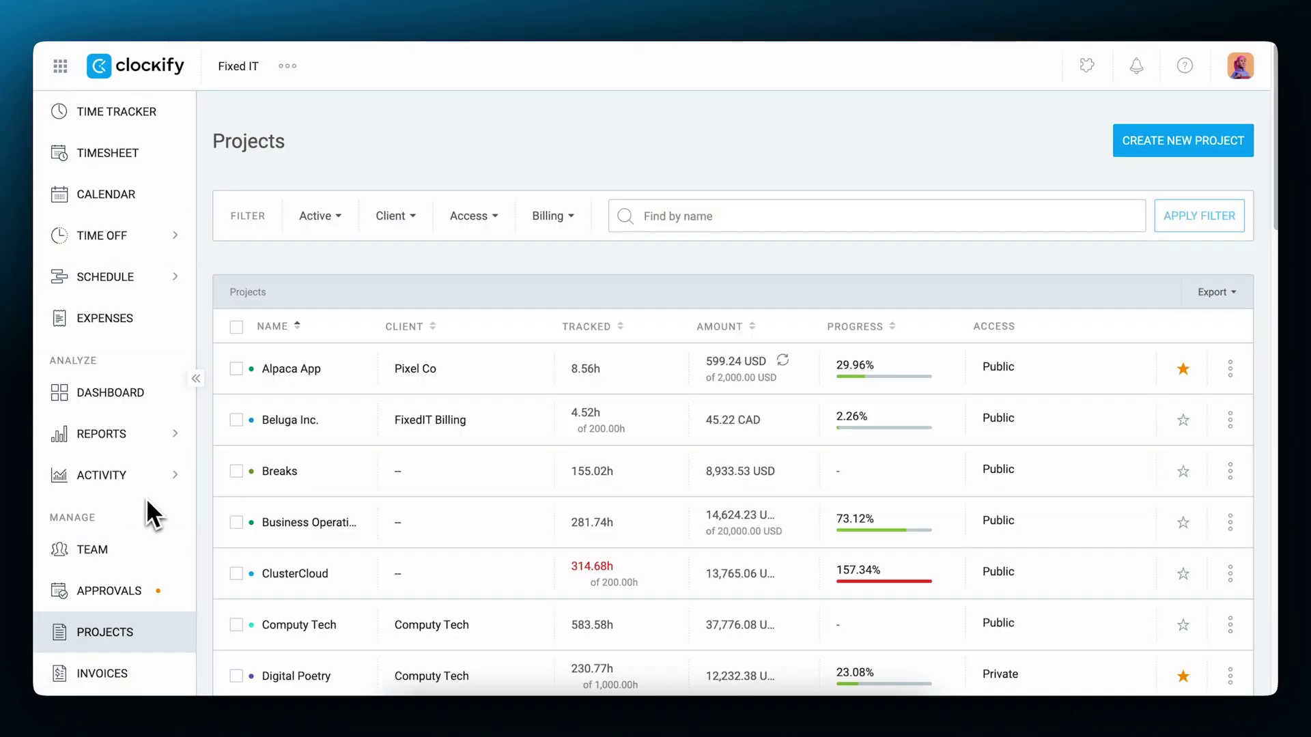
click(1203, 149)
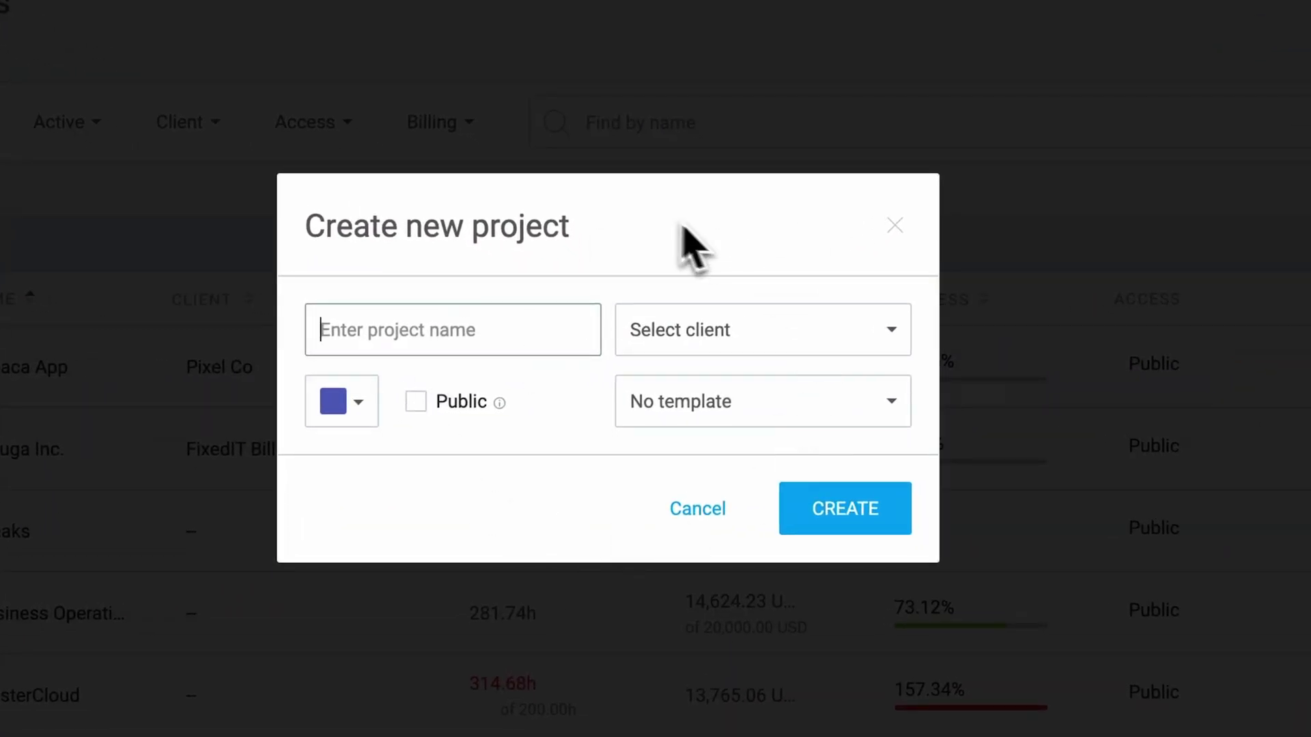
text(New home page)
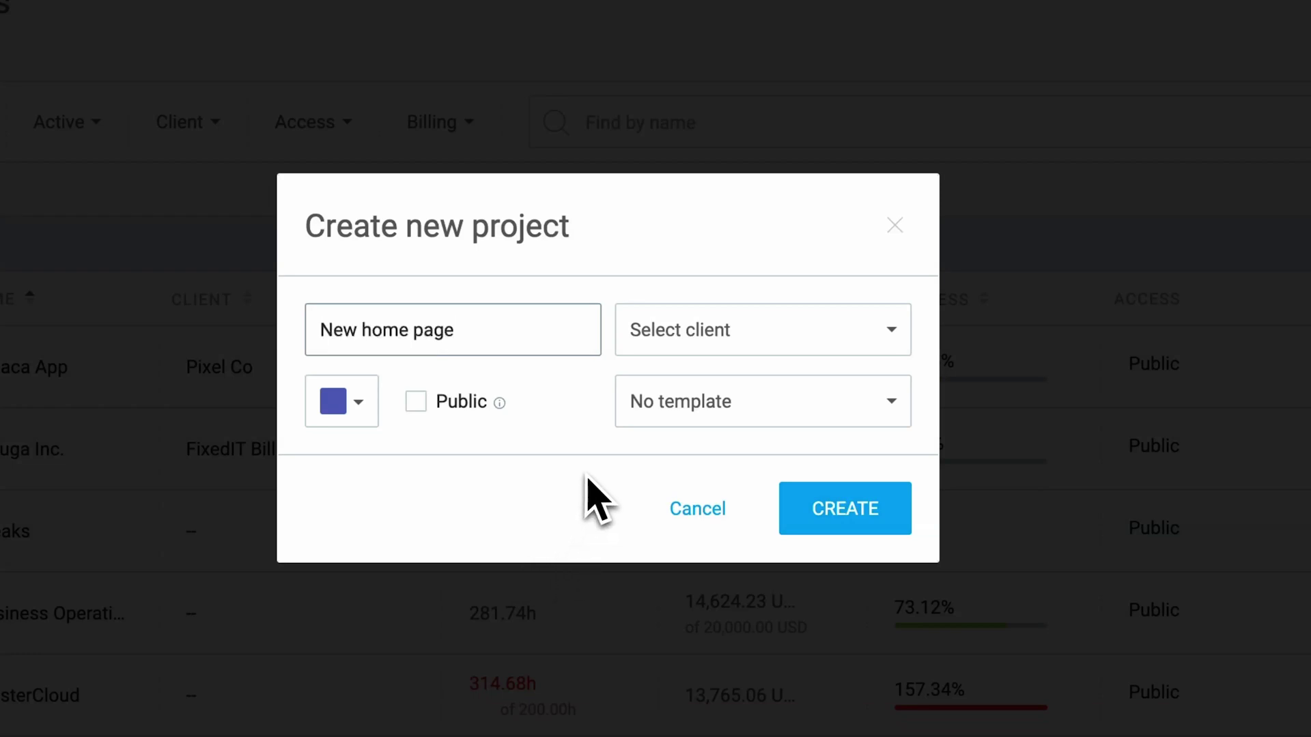
click(773, 336)
click(746, 471)
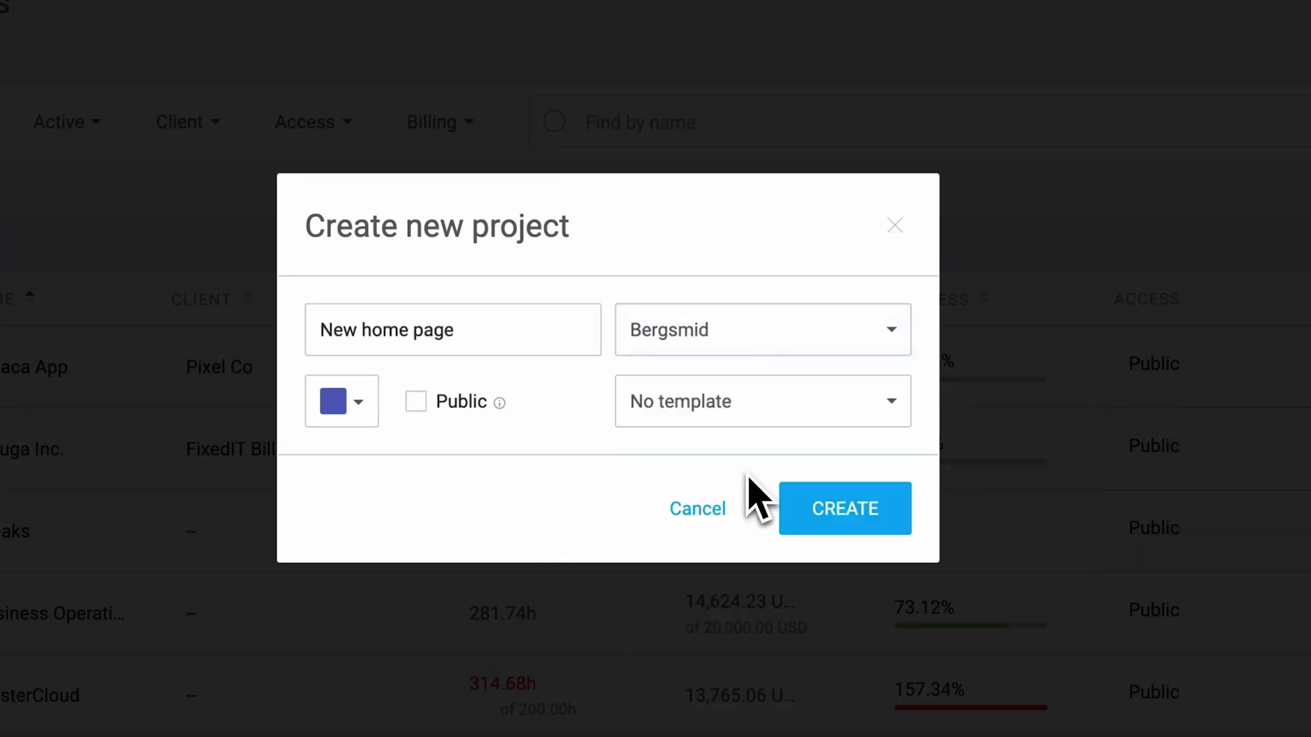
click(355, 401)
click(358, 402)
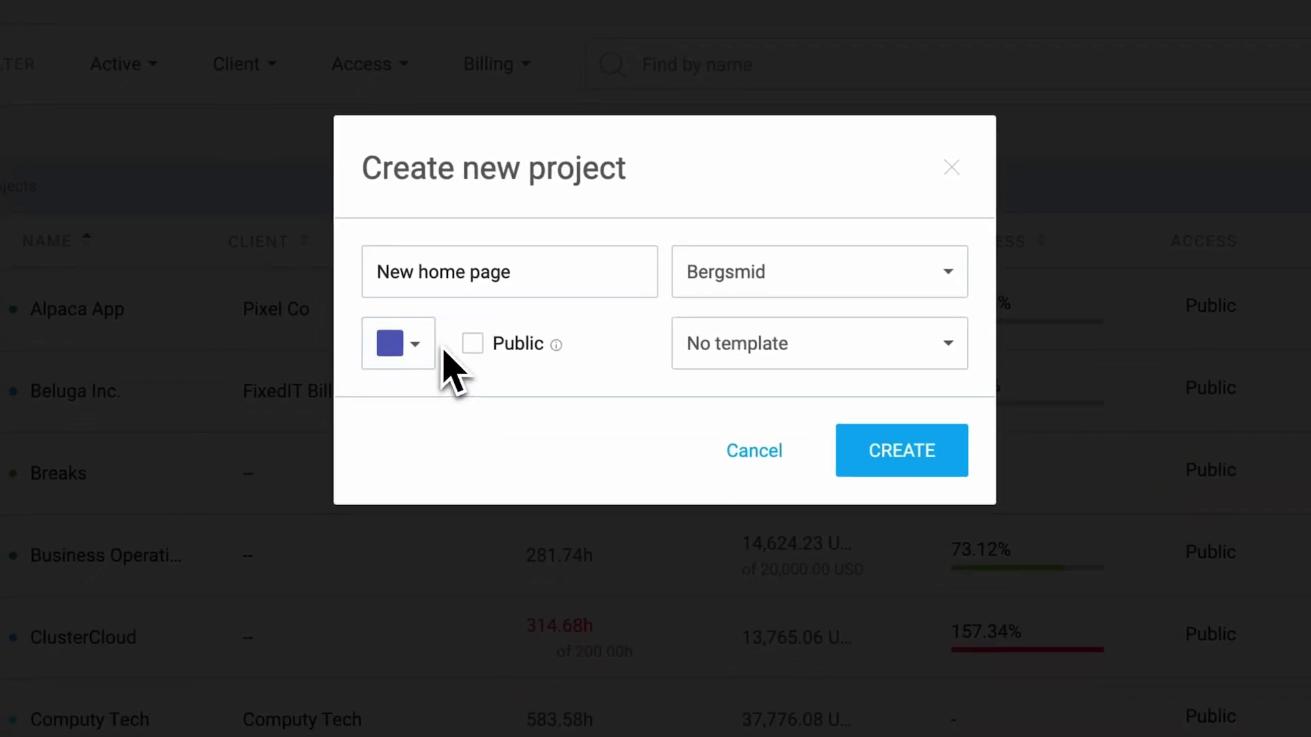
click(416, 402)
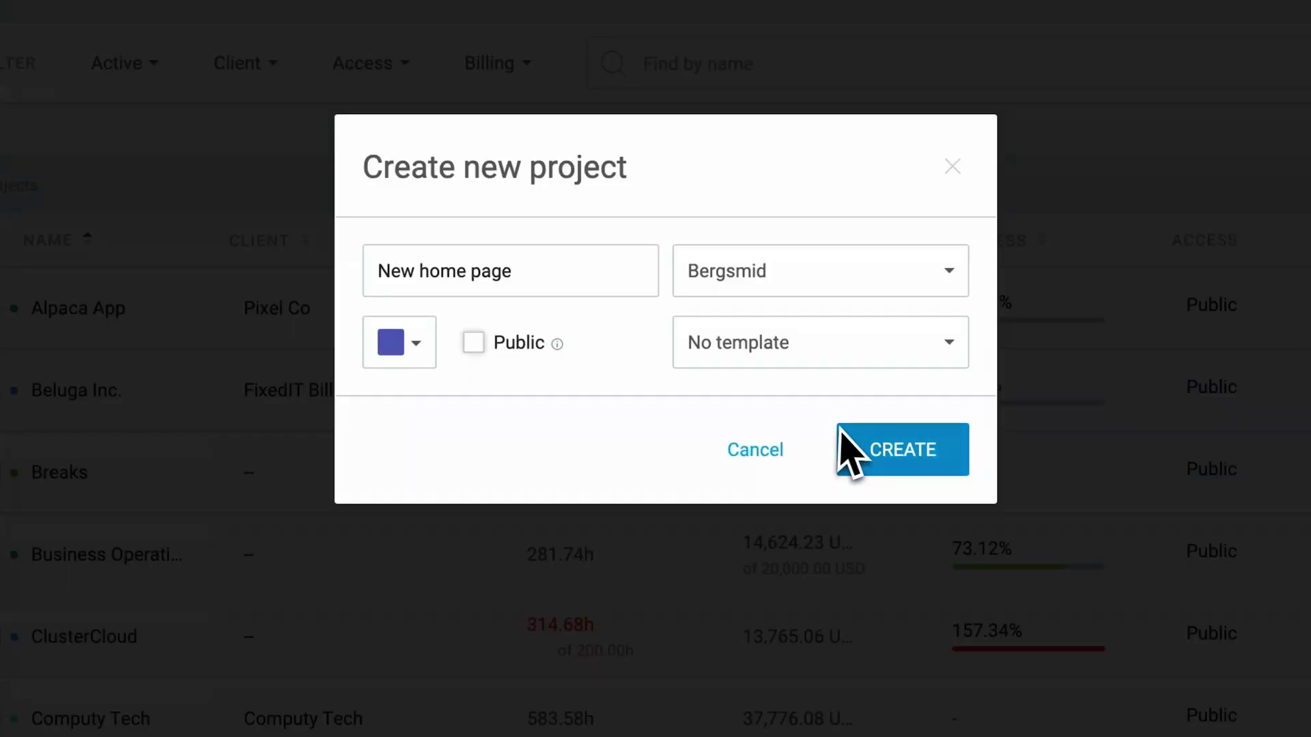
click(891, 467)
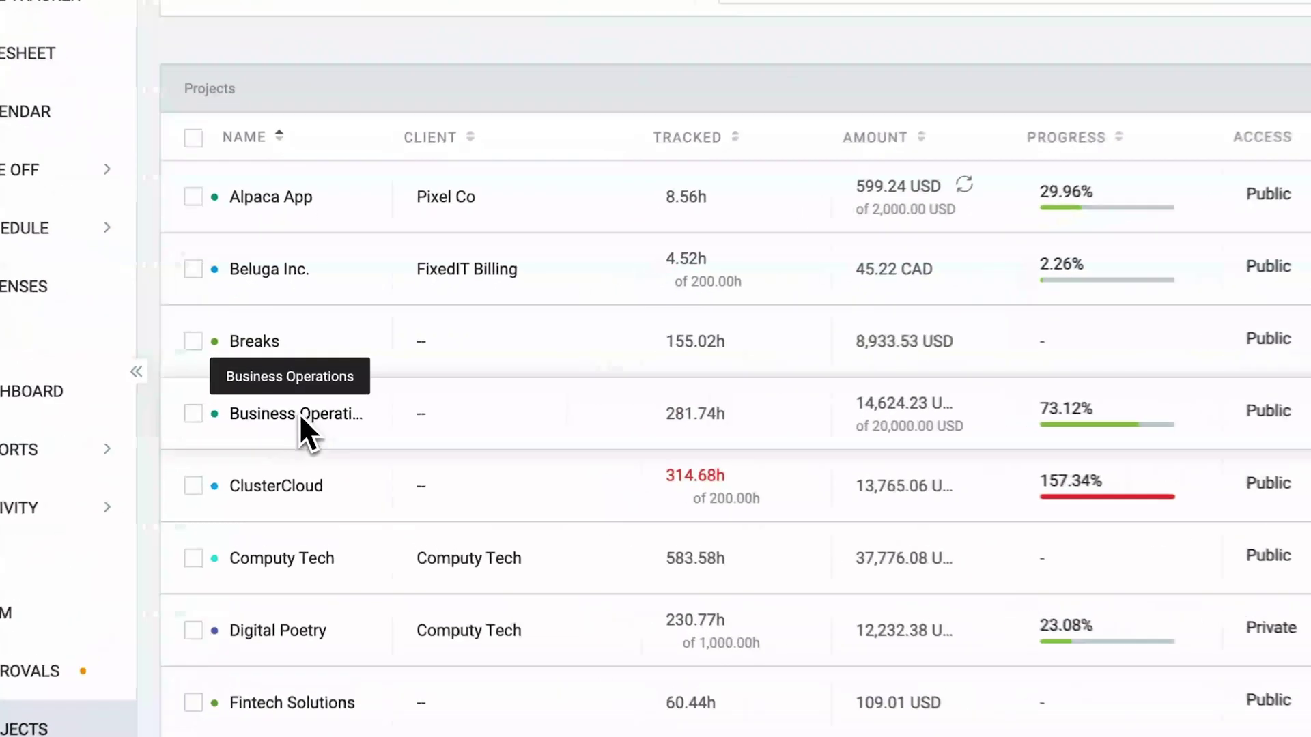
Add the task 'Create a brand new home page' to Business Operations.
click(319, 408)
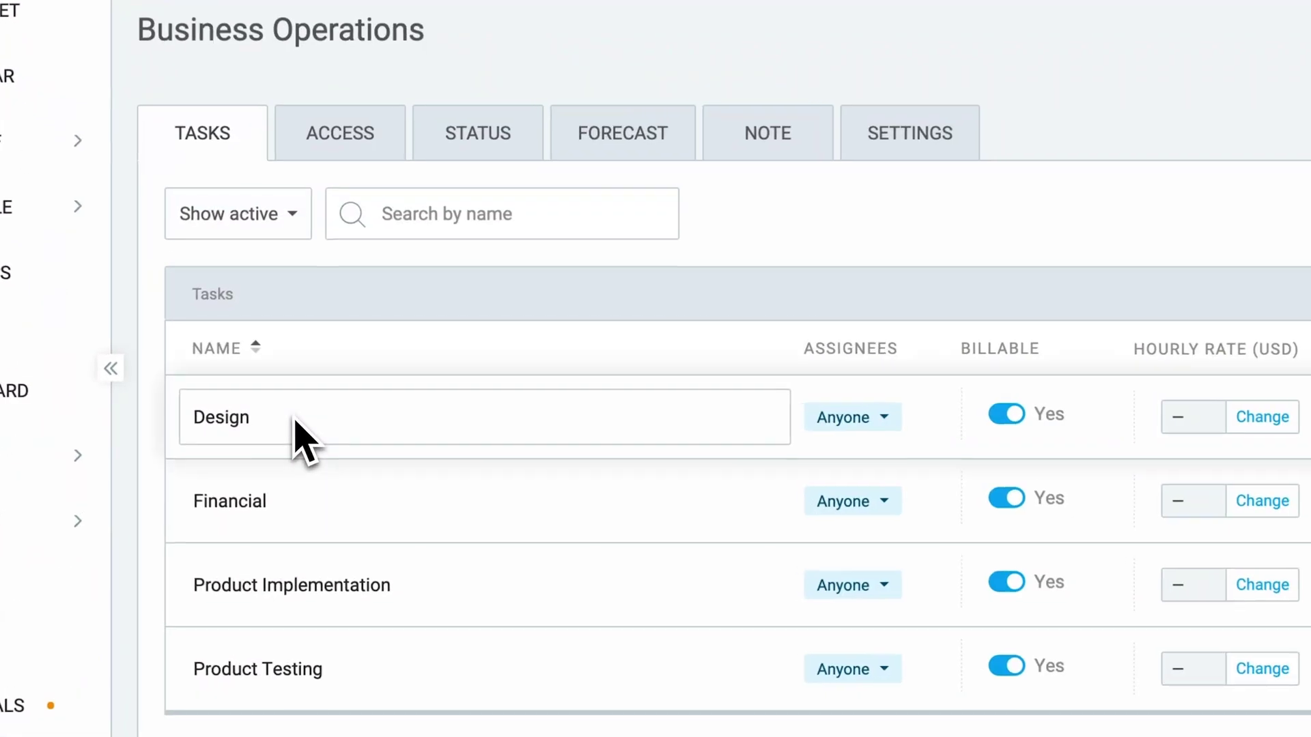
click(1126, 273)
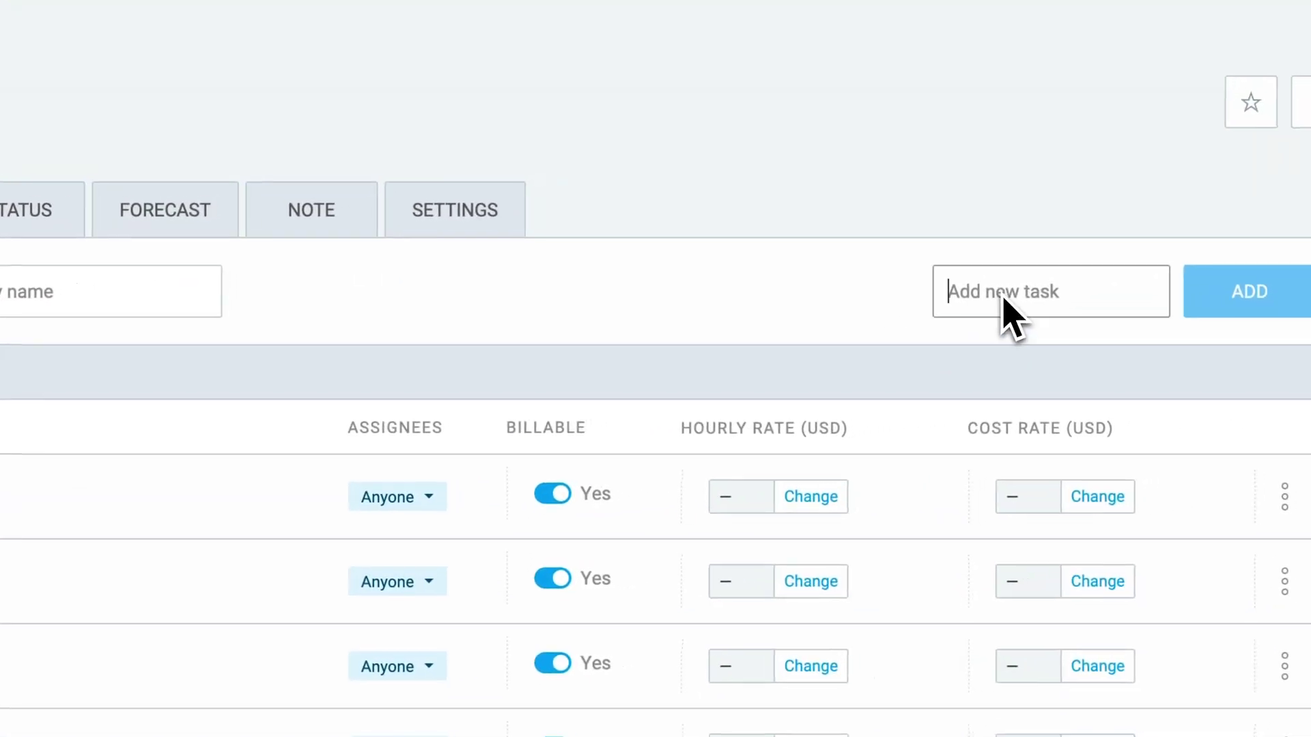
text(Create a brand new home page)
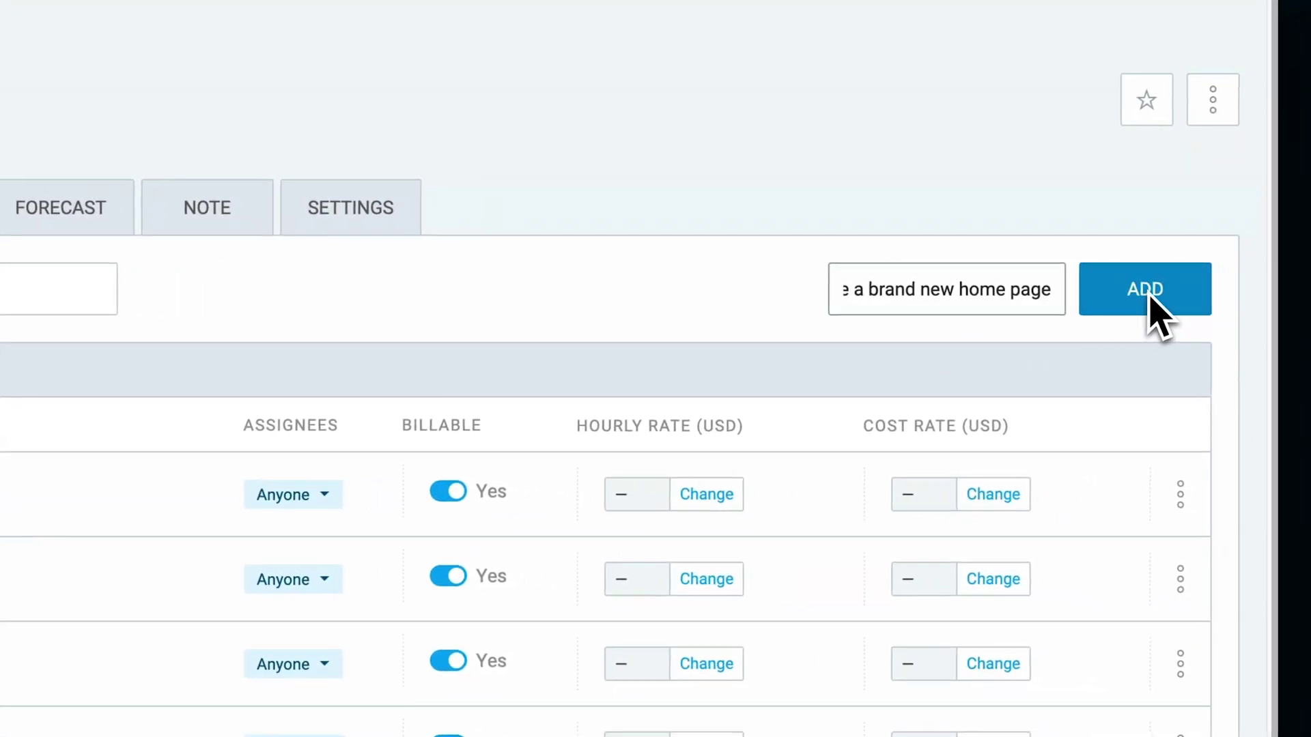
click(1151, 296)
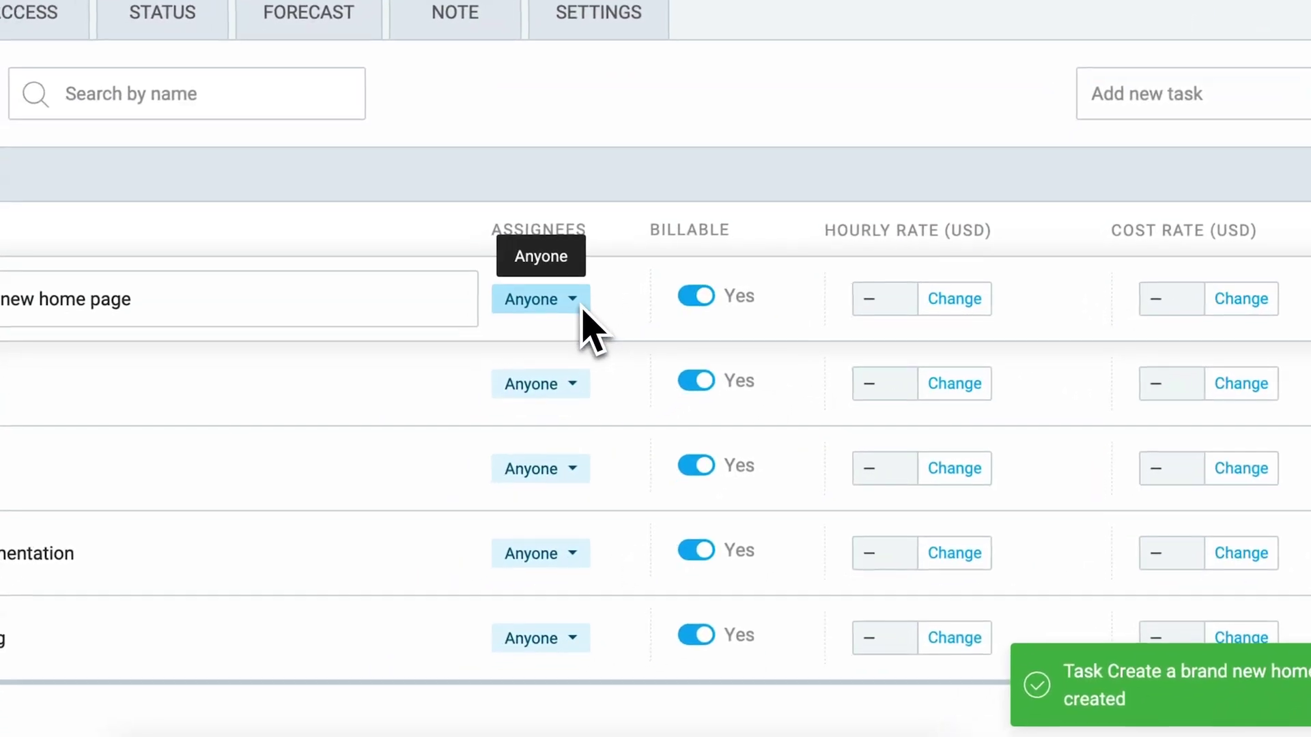
Assign the Content Marketing, Customer Success and Design groups to the task, leaving it billable.
click(332, 498)
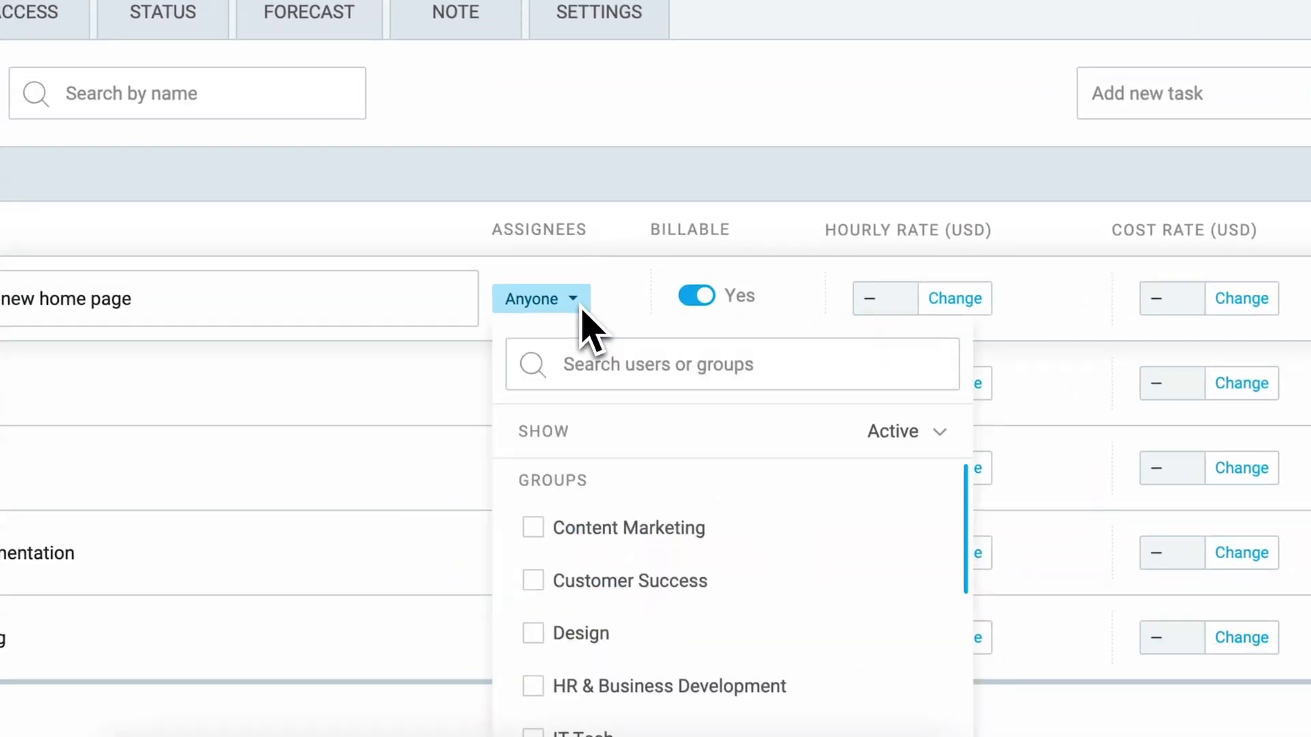
drag(604, 527, 618, 580)
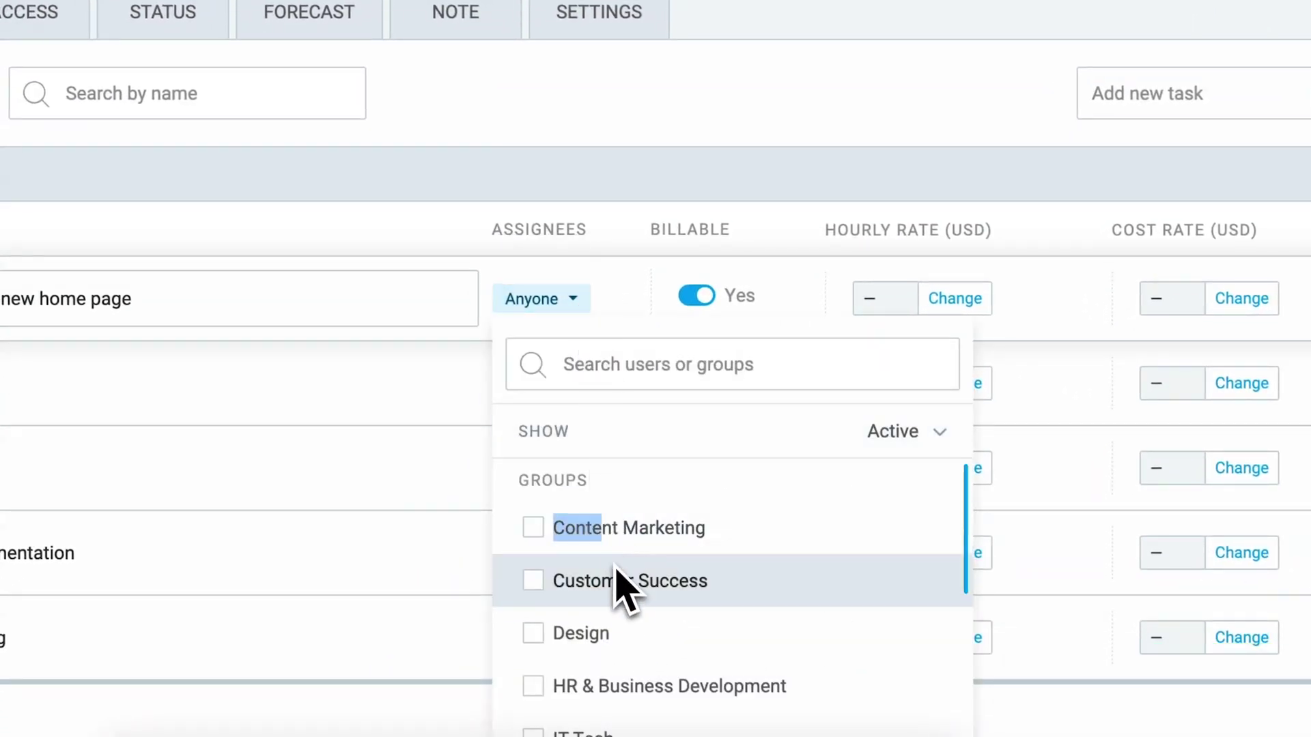
click(546, 539)
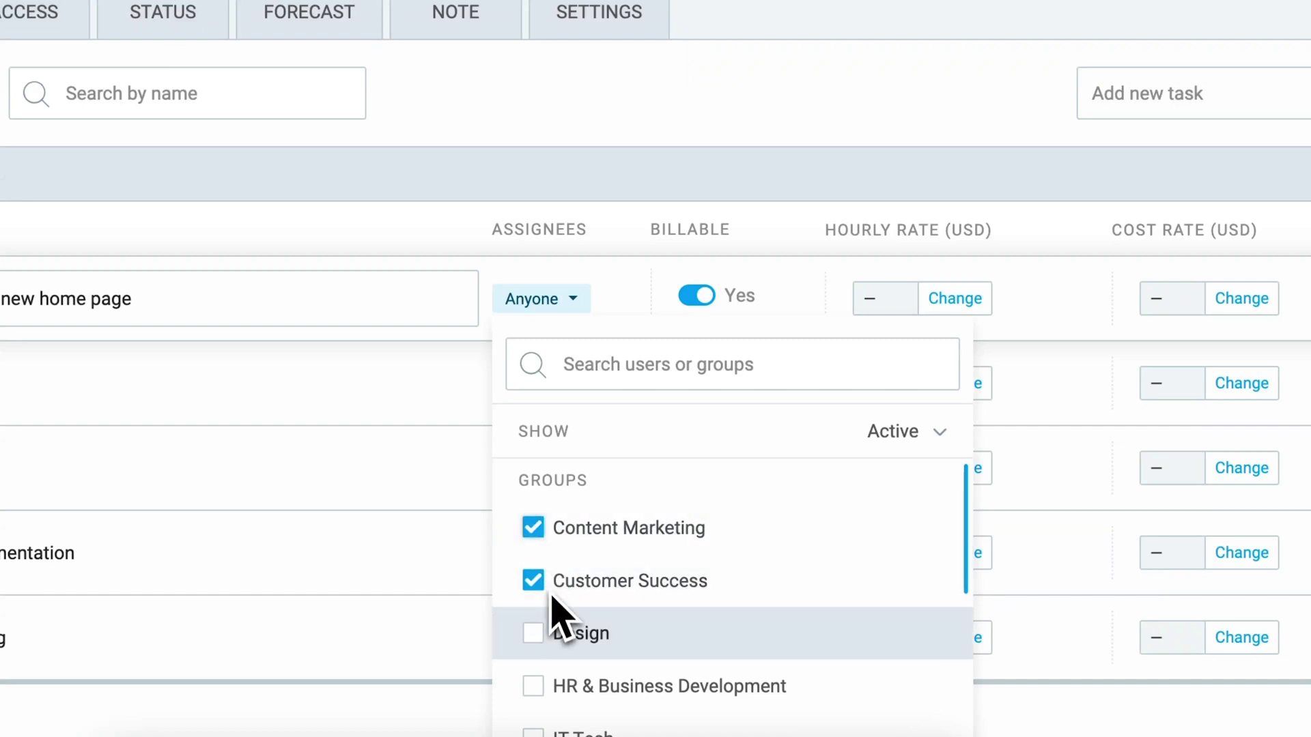
click(582, 309)
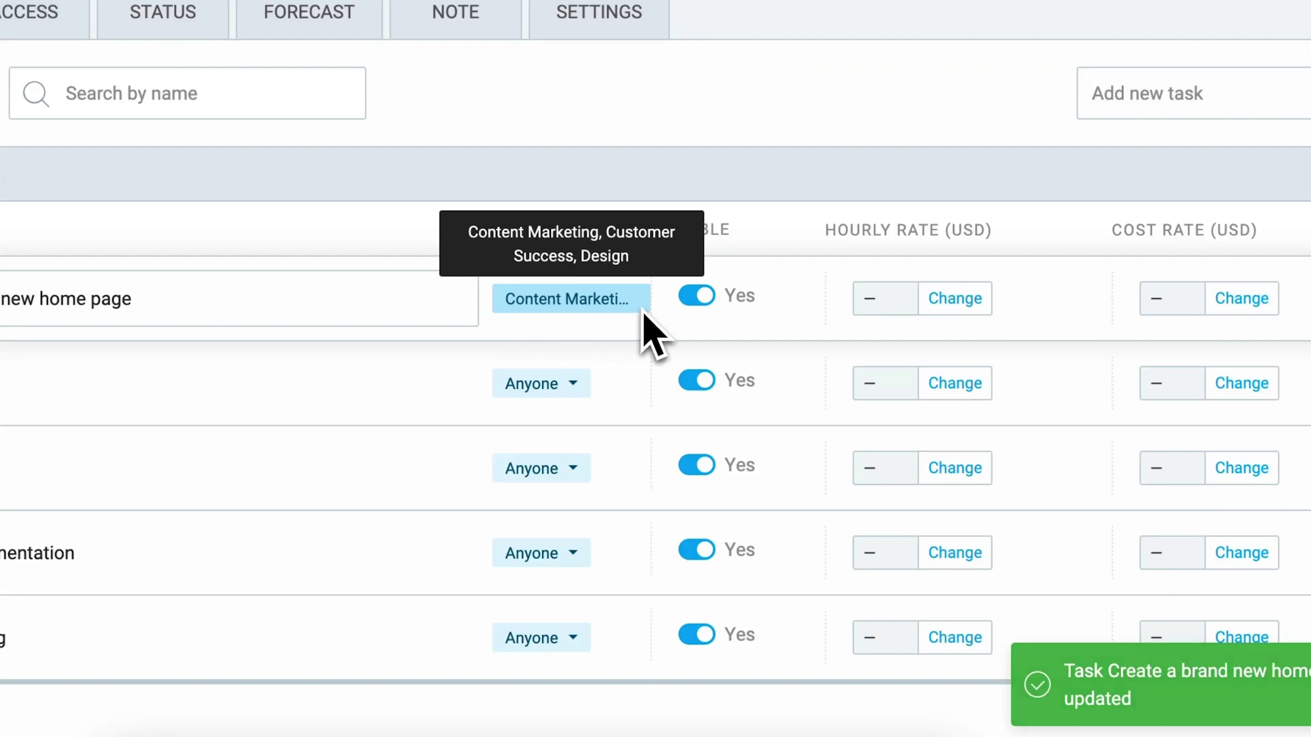
click(701, 305)
click(706, 305)
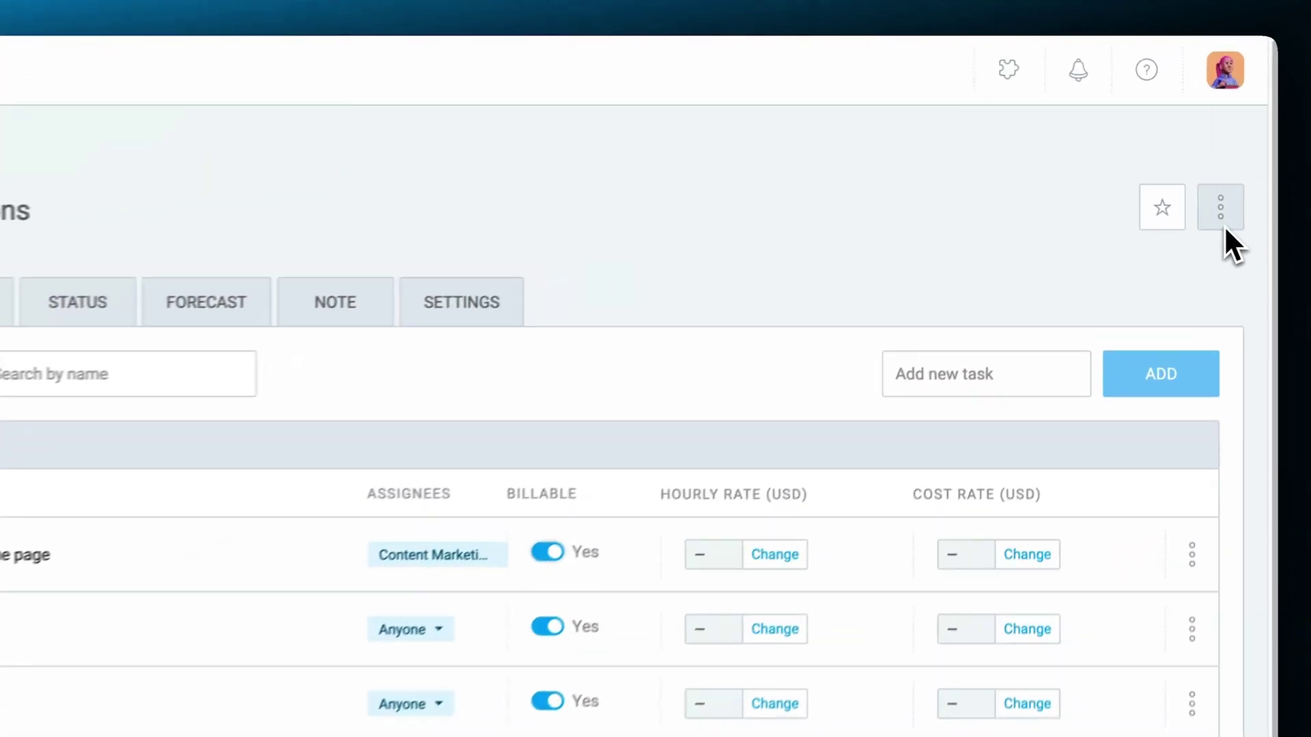
View the project's Set as template and Archive options, then dismiss them unchanged.
click(1237, 164)
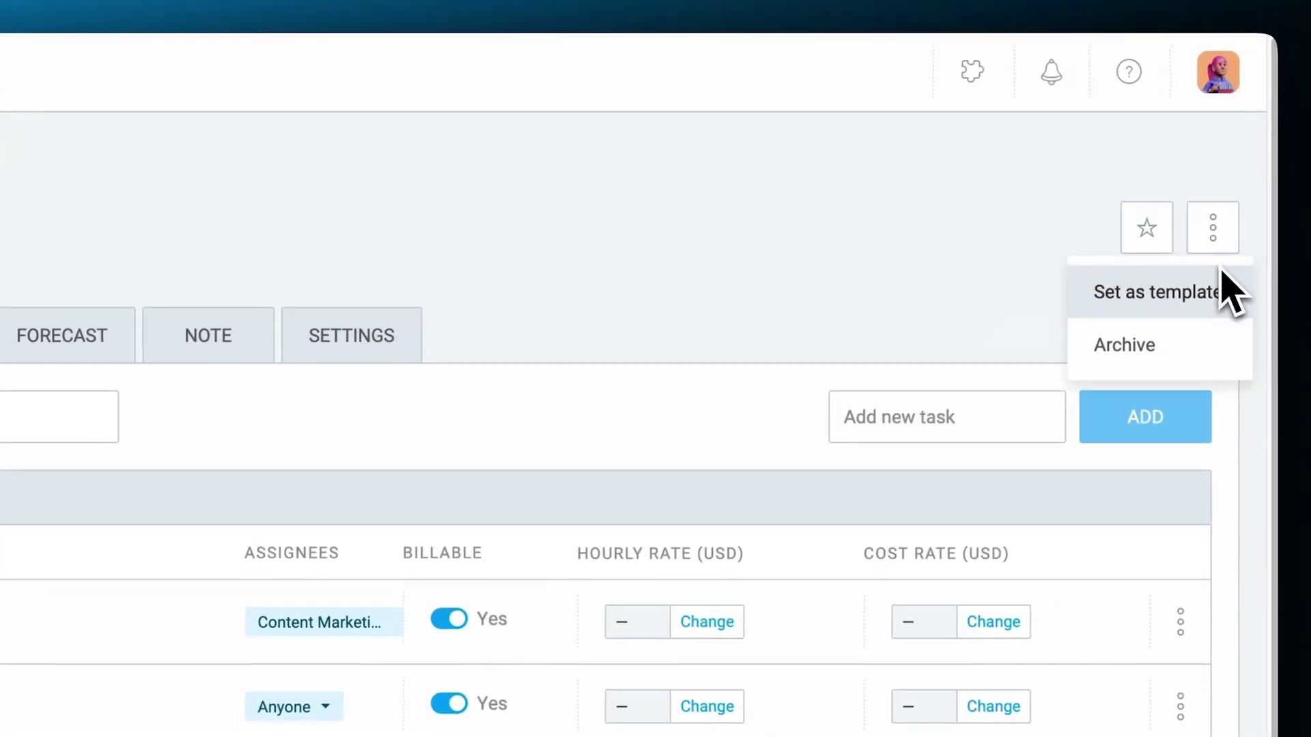
click(1195, 300)
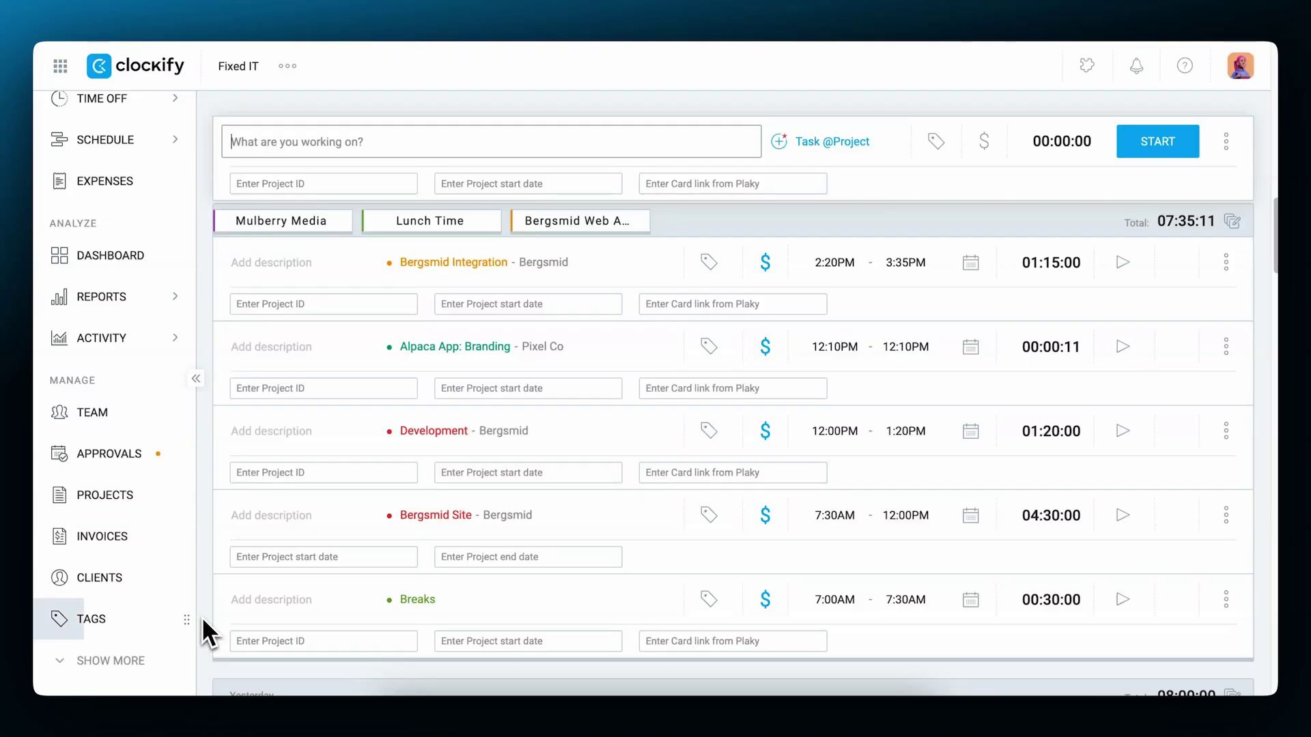
Create a new tag named Lunch on the Tags page.
click(155, 618)
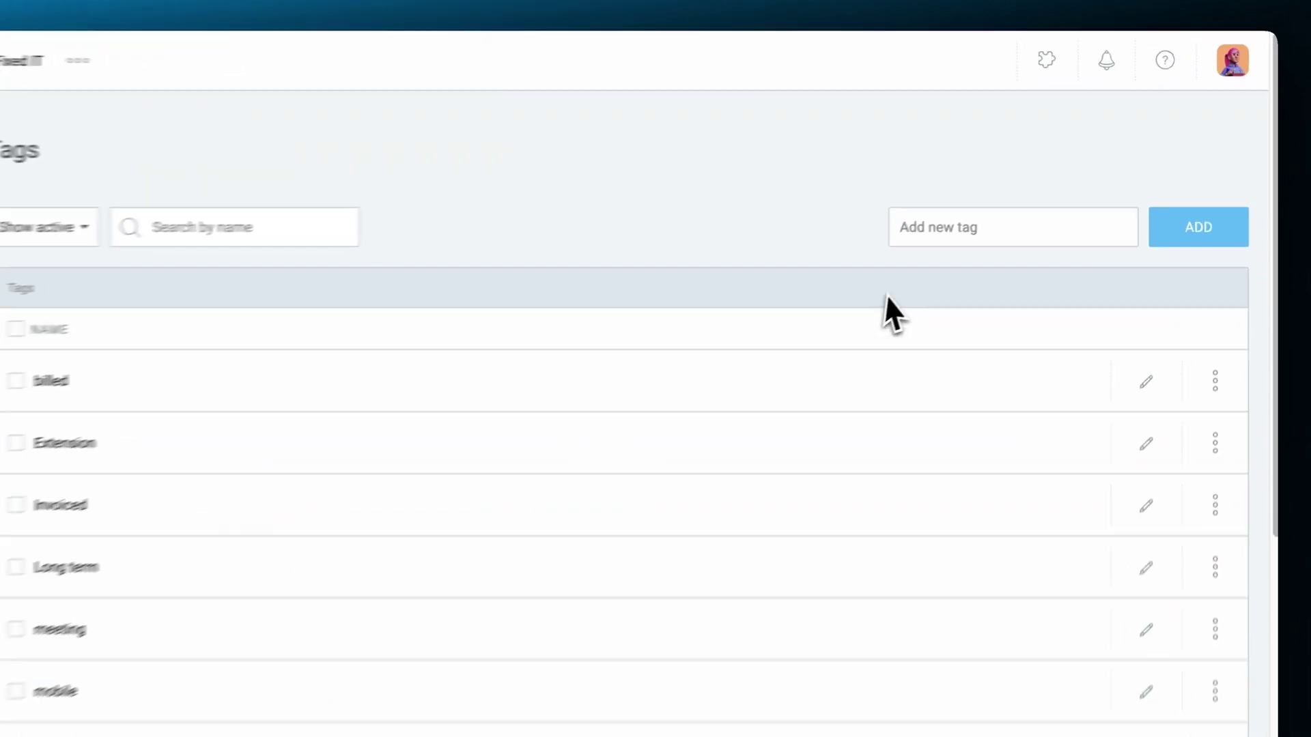
click(982, 230)
text(Lunch)
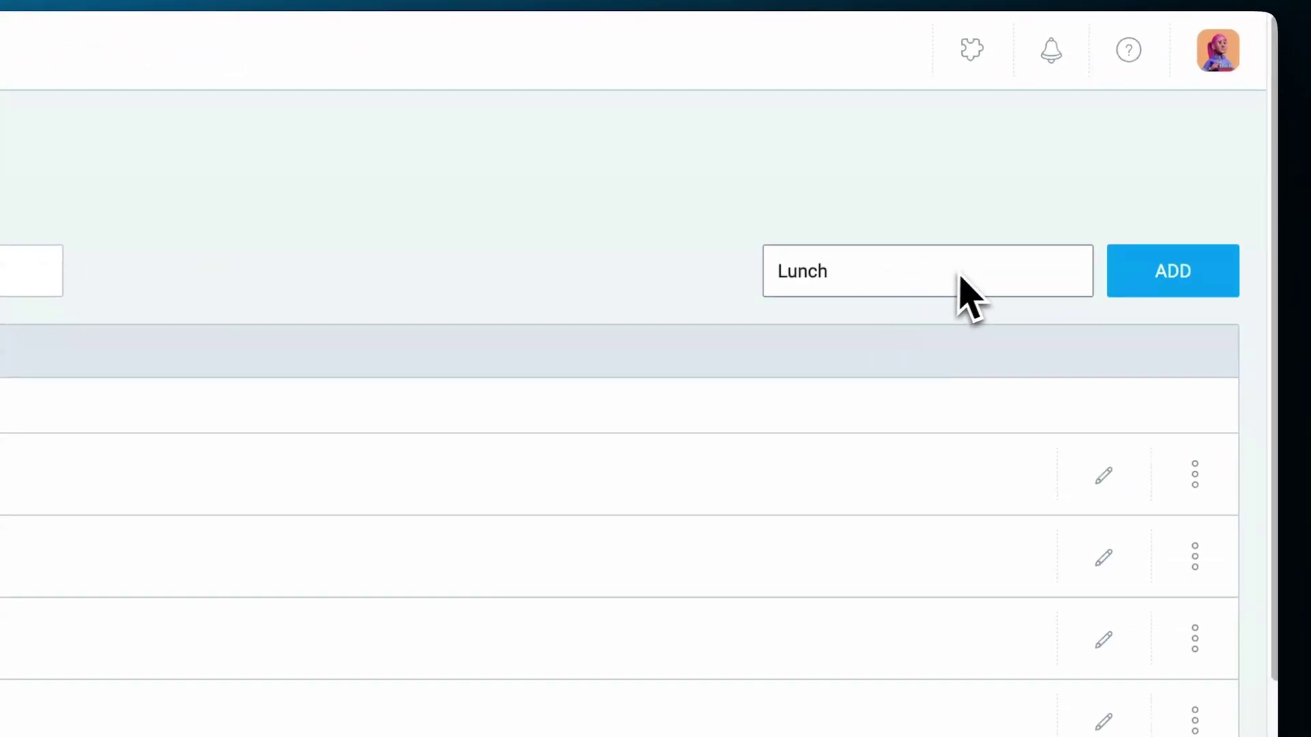
click(1129, 275)
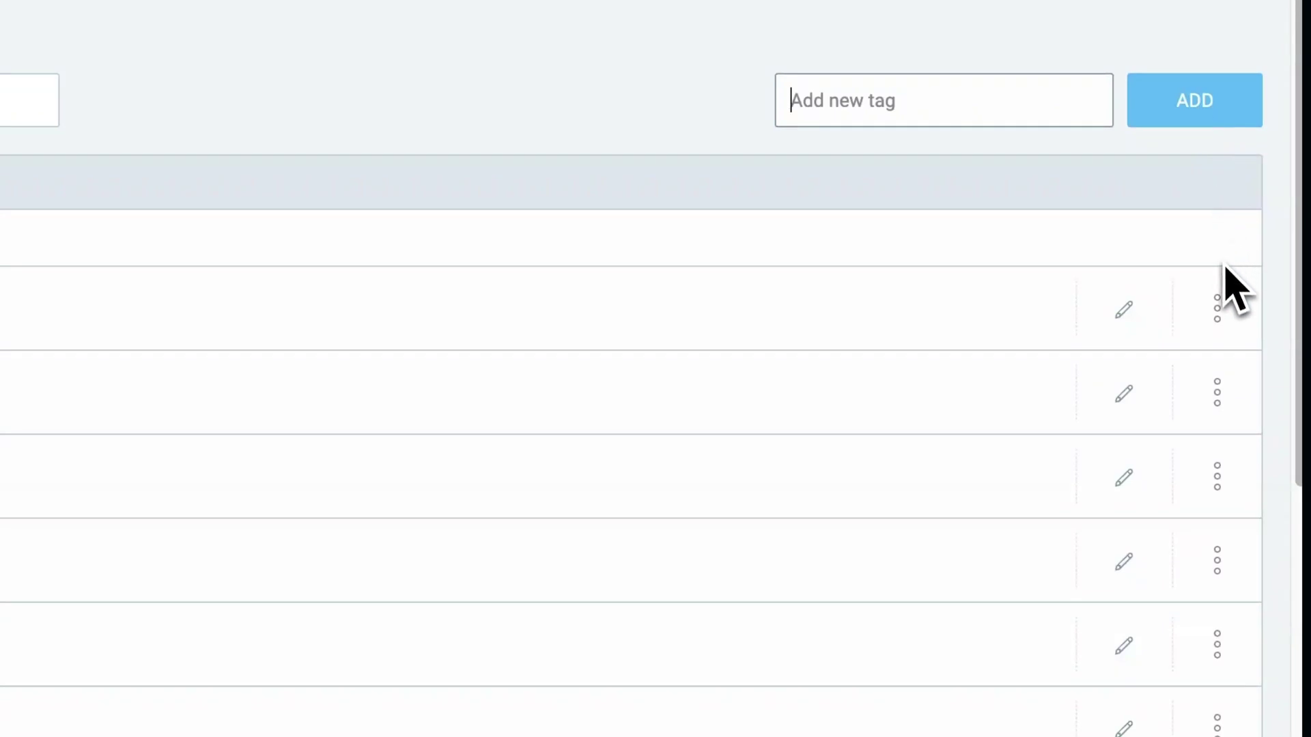
Archive the Billable tag and confirm.
click(1218, 309)
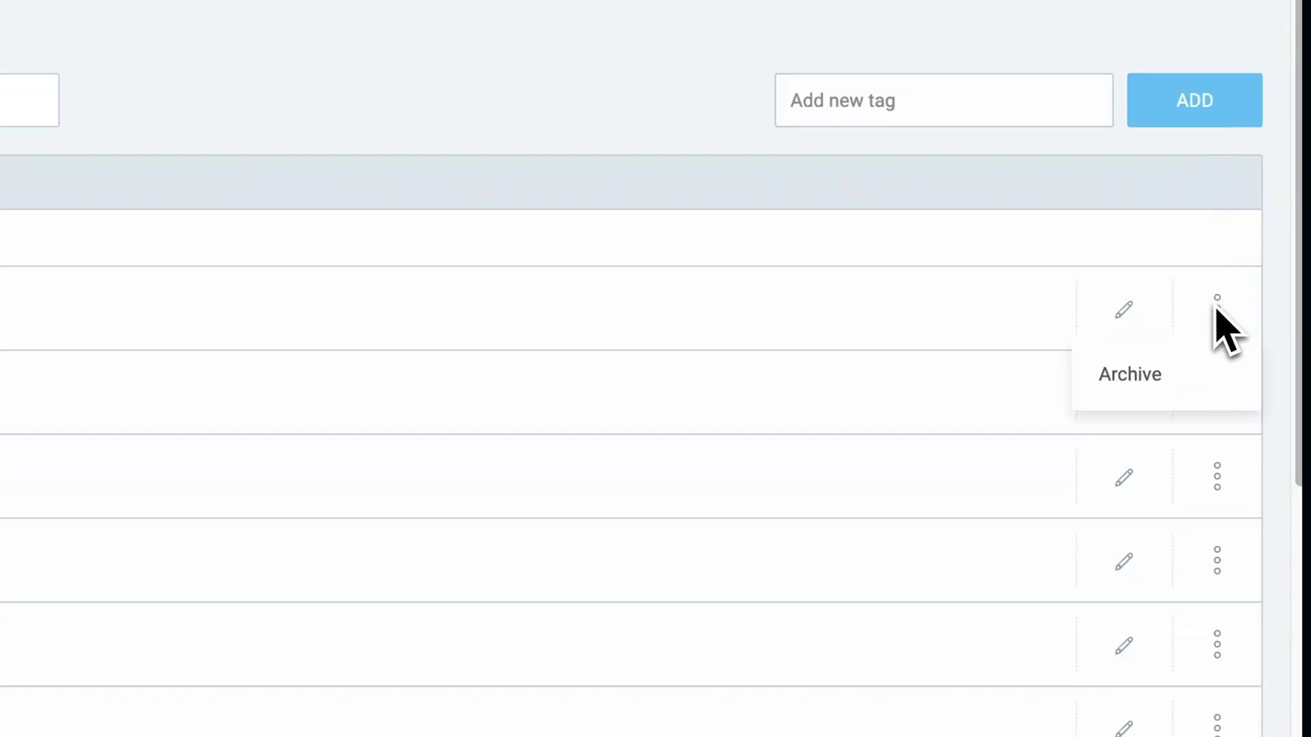
click(1156, 372)
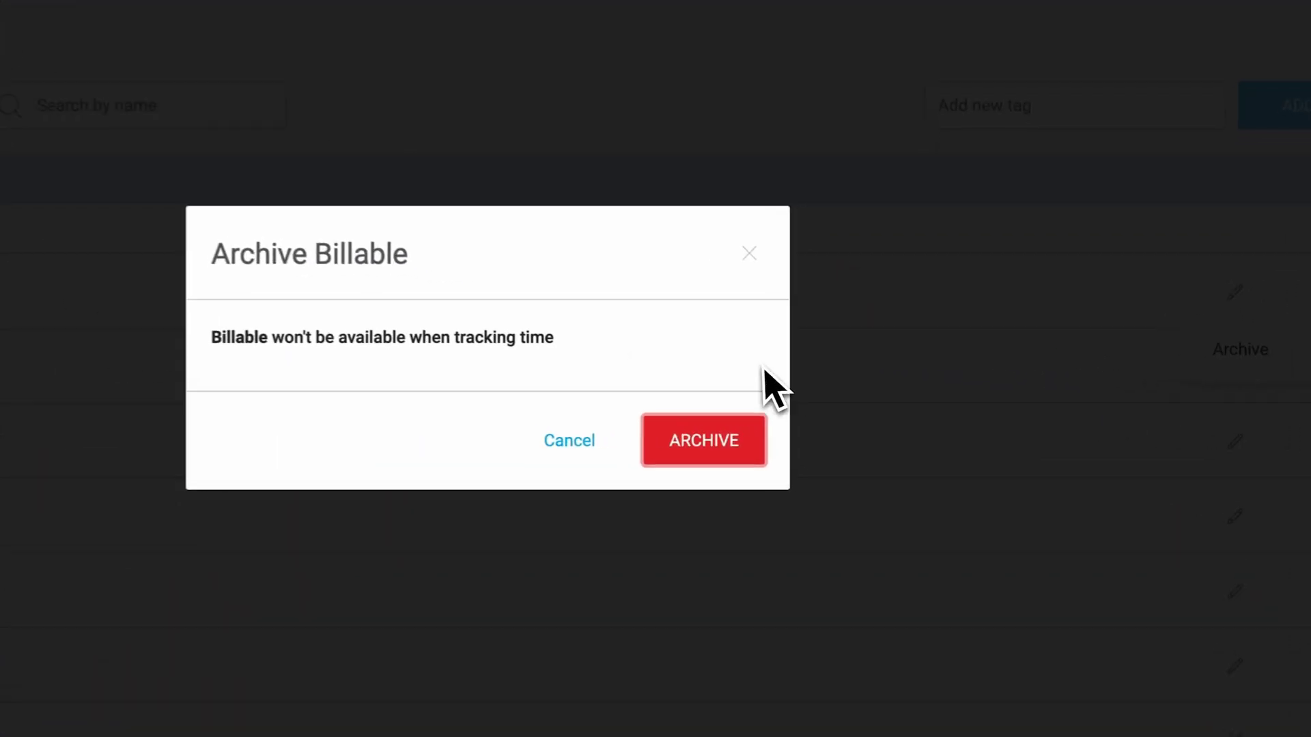
click(684, 454)
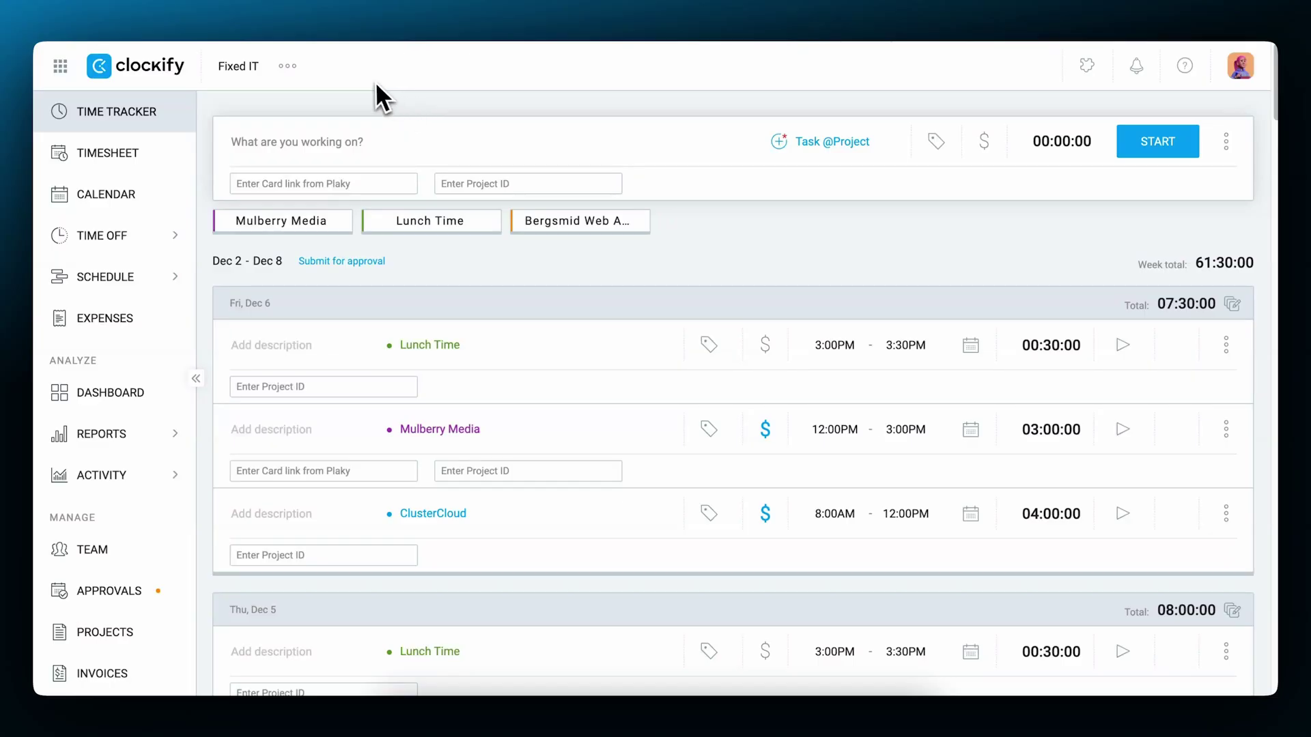
click(304, 67)
click(333, 103)
click(358, 208)
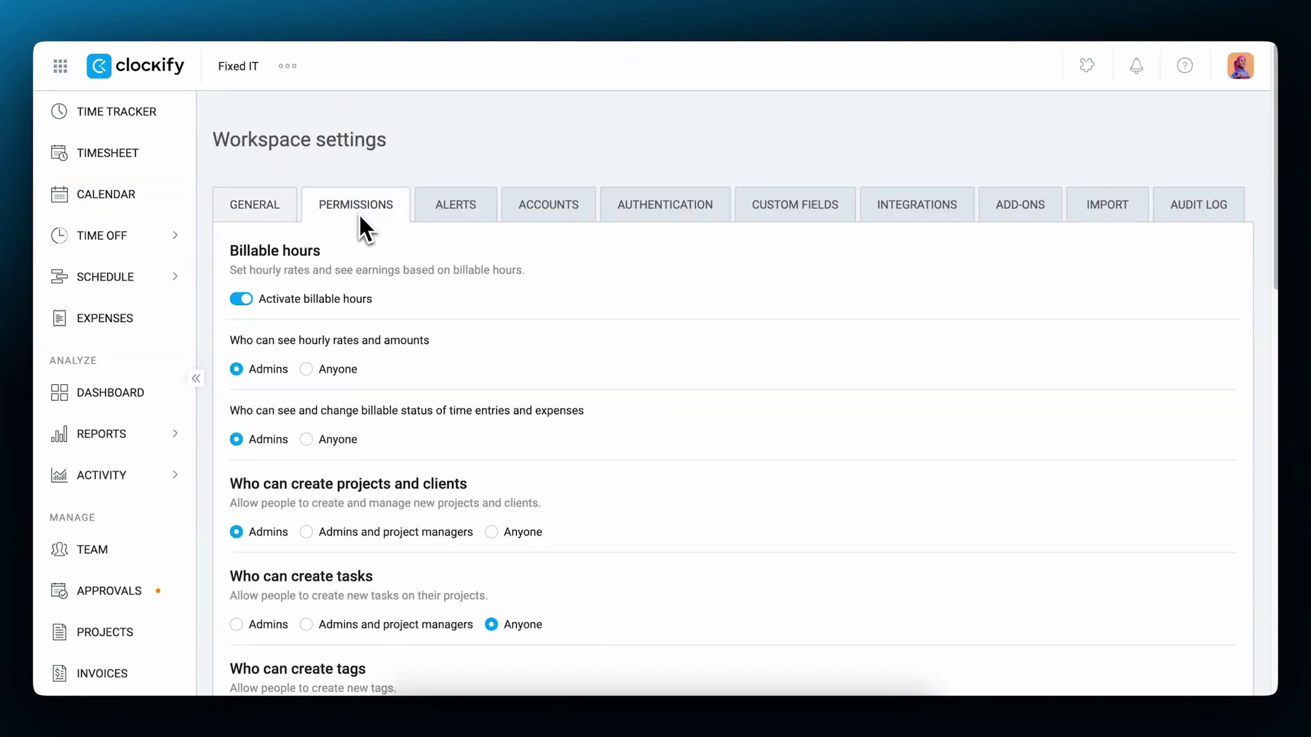
scroll(580, 355, down, 3)
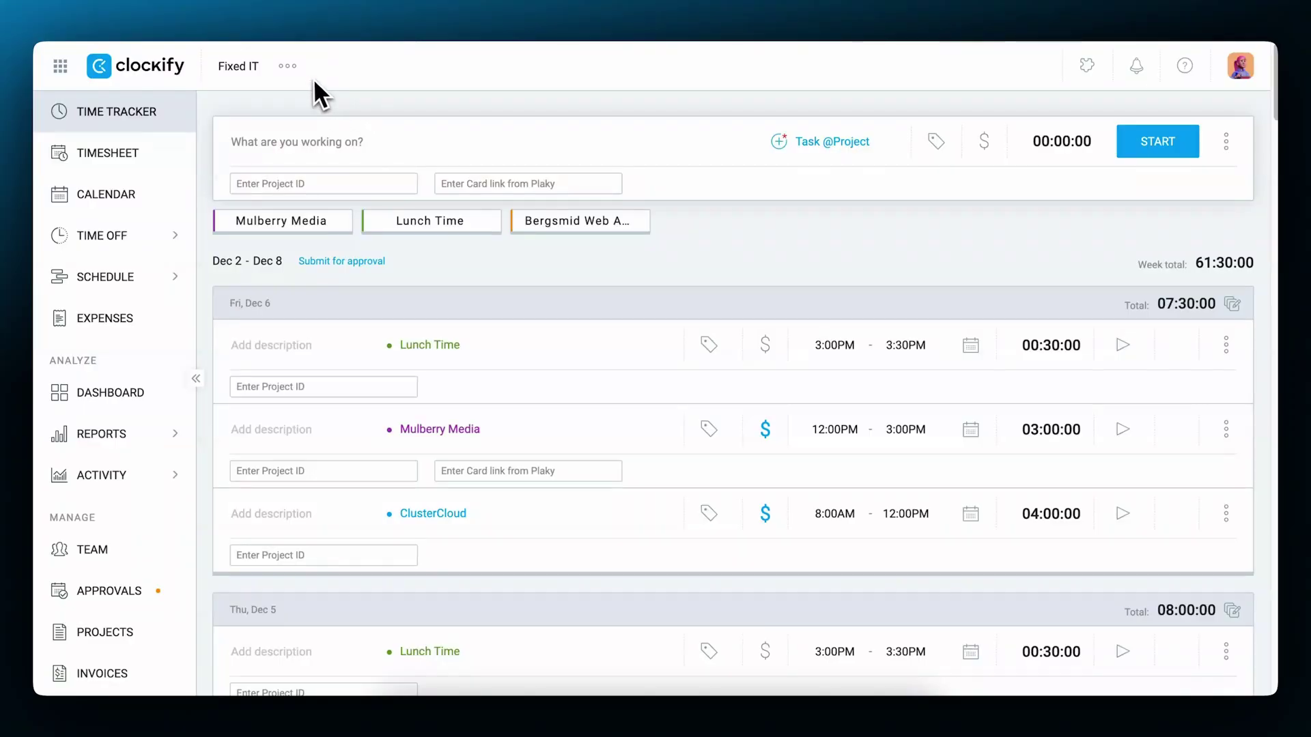
From Workspace settings, add a Text-type time entry custom field named 'Project start date'.
click(287, 66)
click(334, 103)
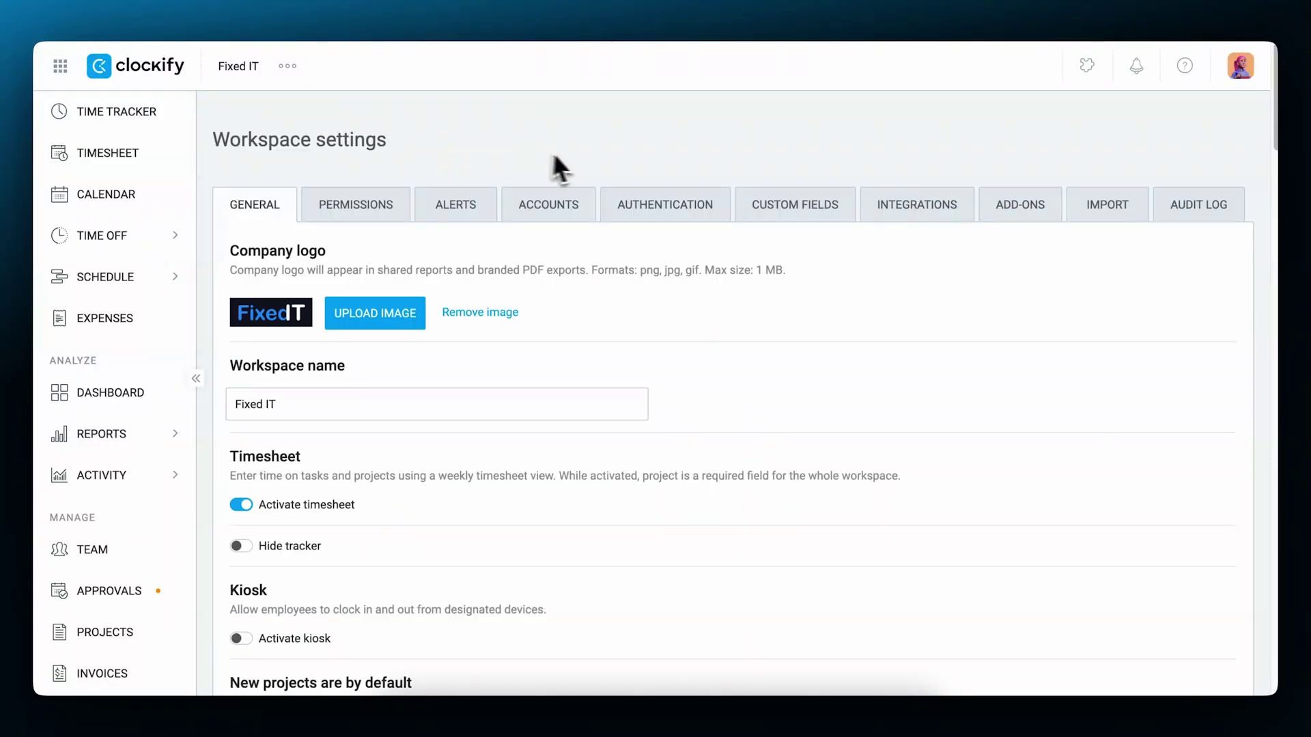
click(789, 213)
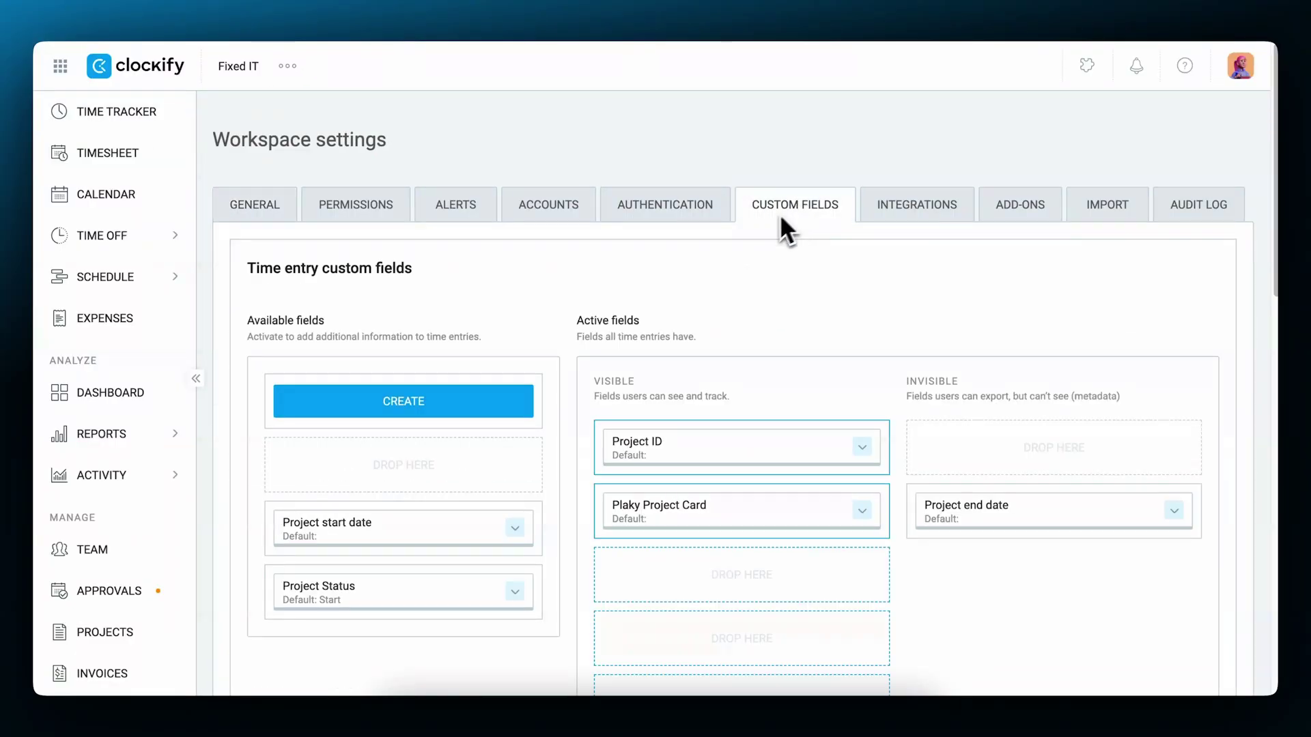
click(456, 402)
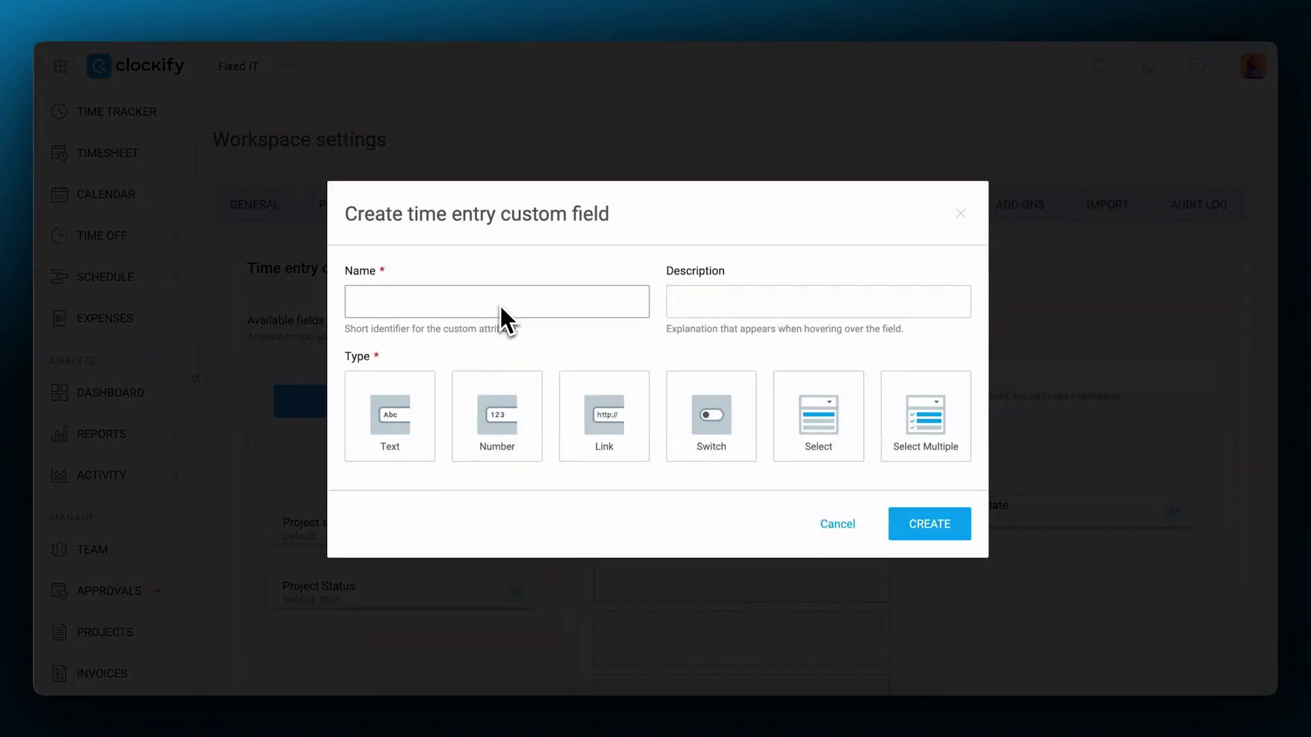
text(Project start date)
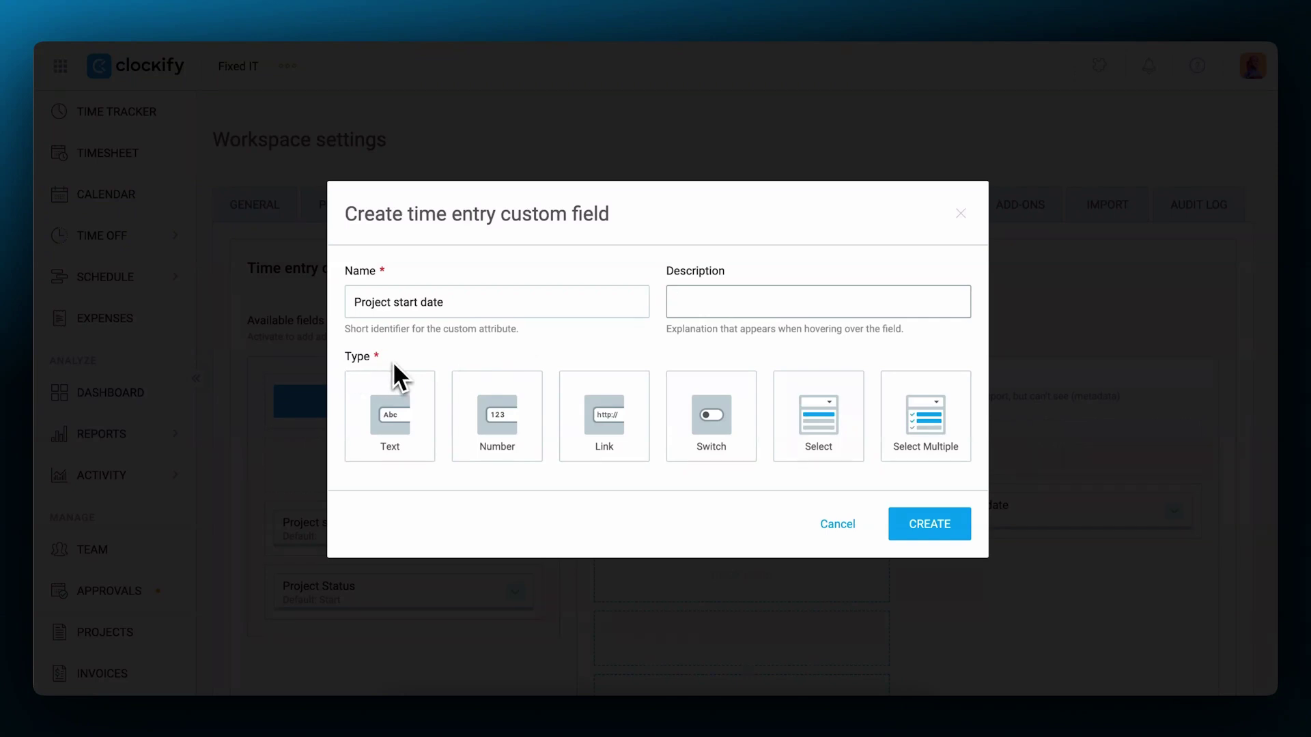
click(409, 414)
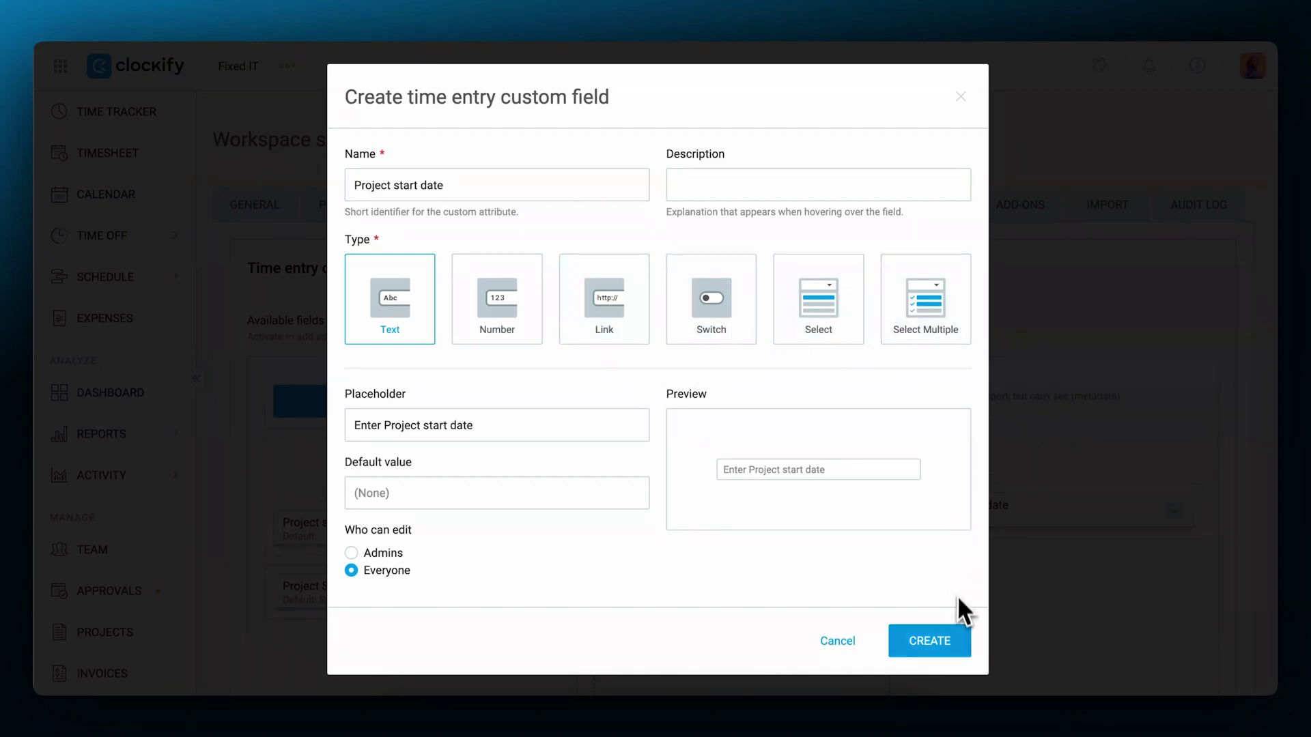
click(952, 635)
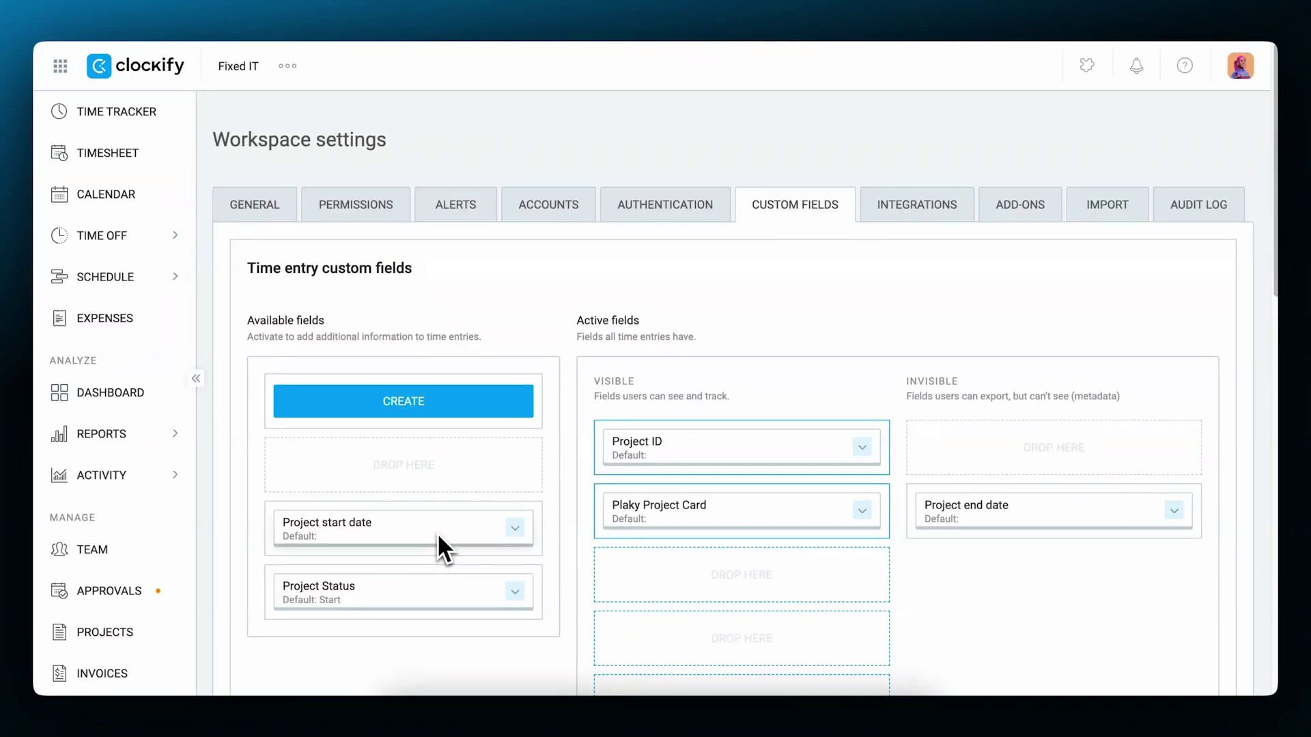
Move Project start date into the Visible active fields and Project Status into the Invisible ones.
drag(437, 532, 767, 425)
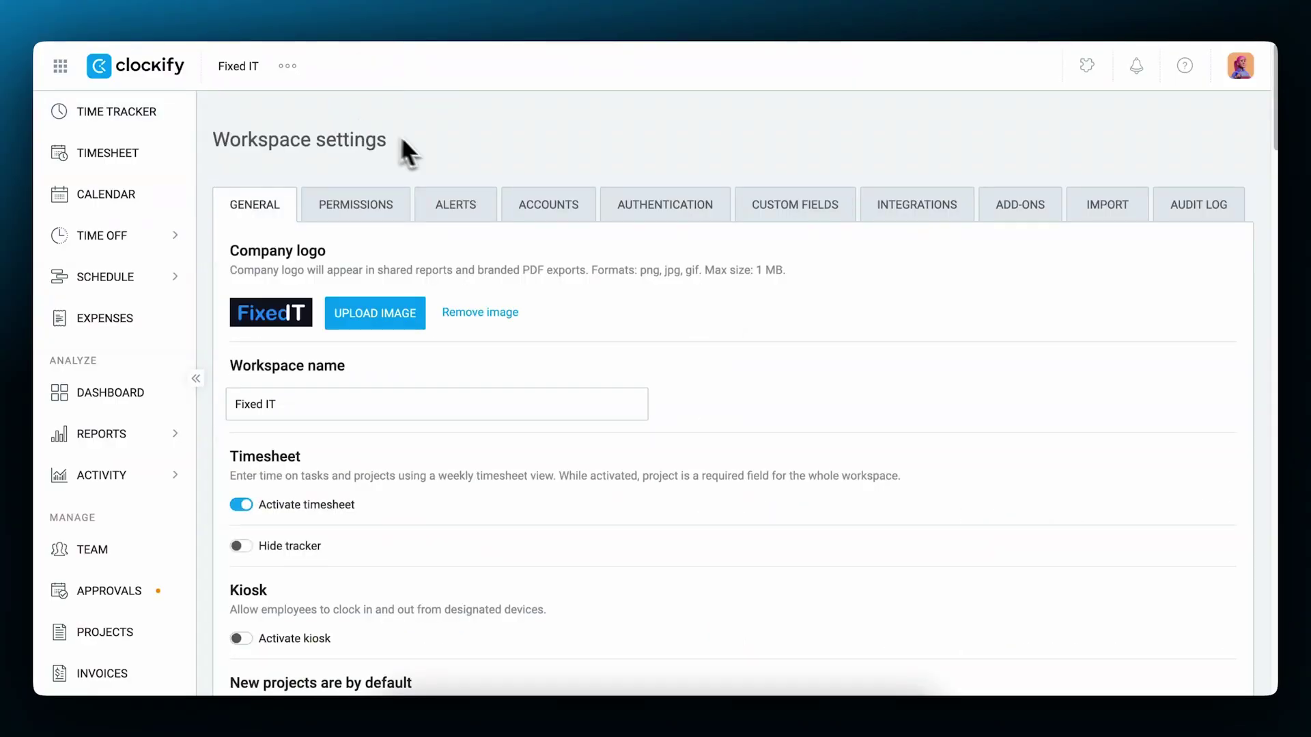
click(758, 216)
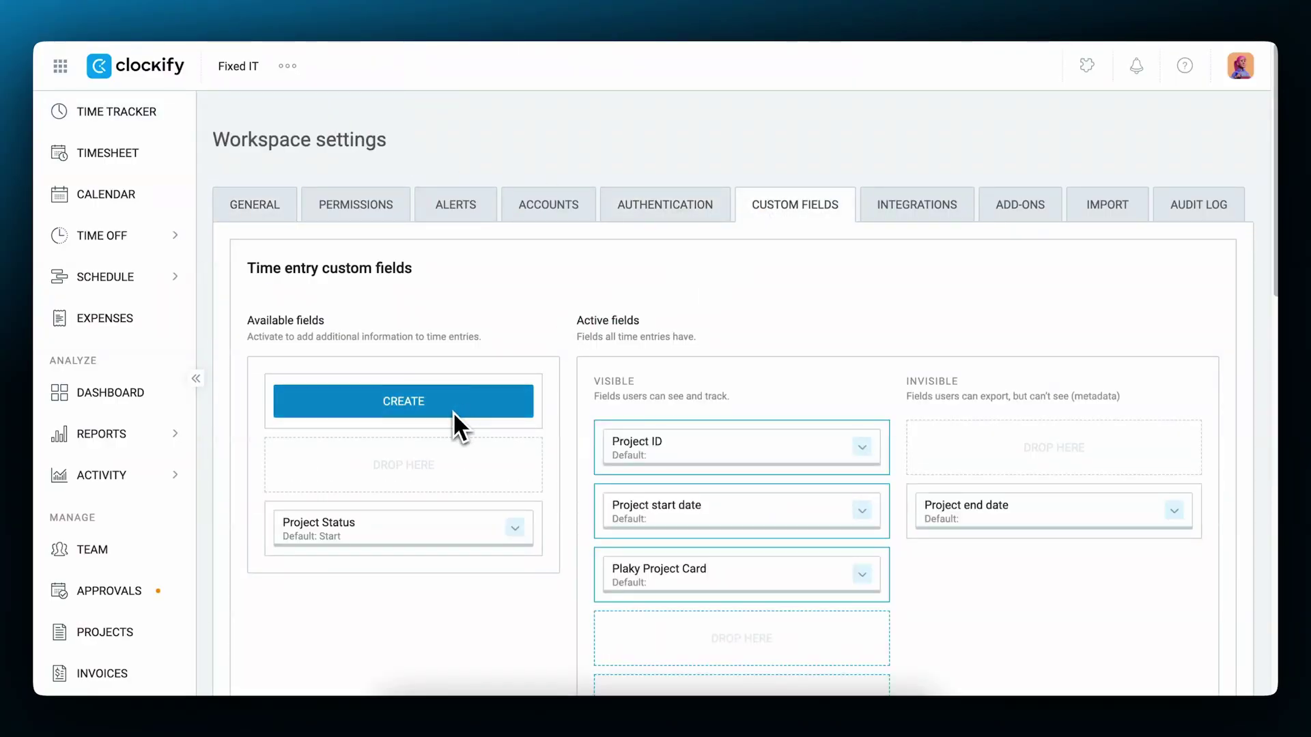
drag(429, 519, 1091, 500)
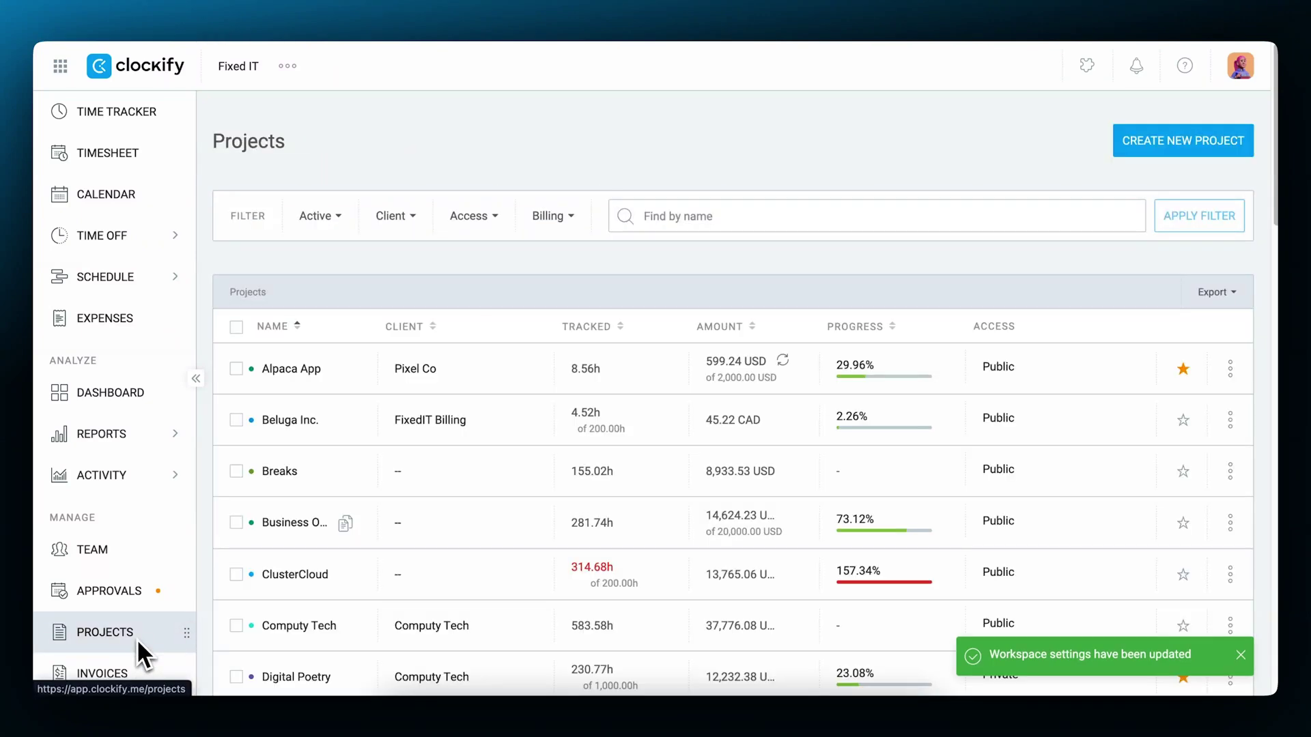
In the Alpaca App project's settings, switch the Project Status additional field to visible.
click(308, 368)
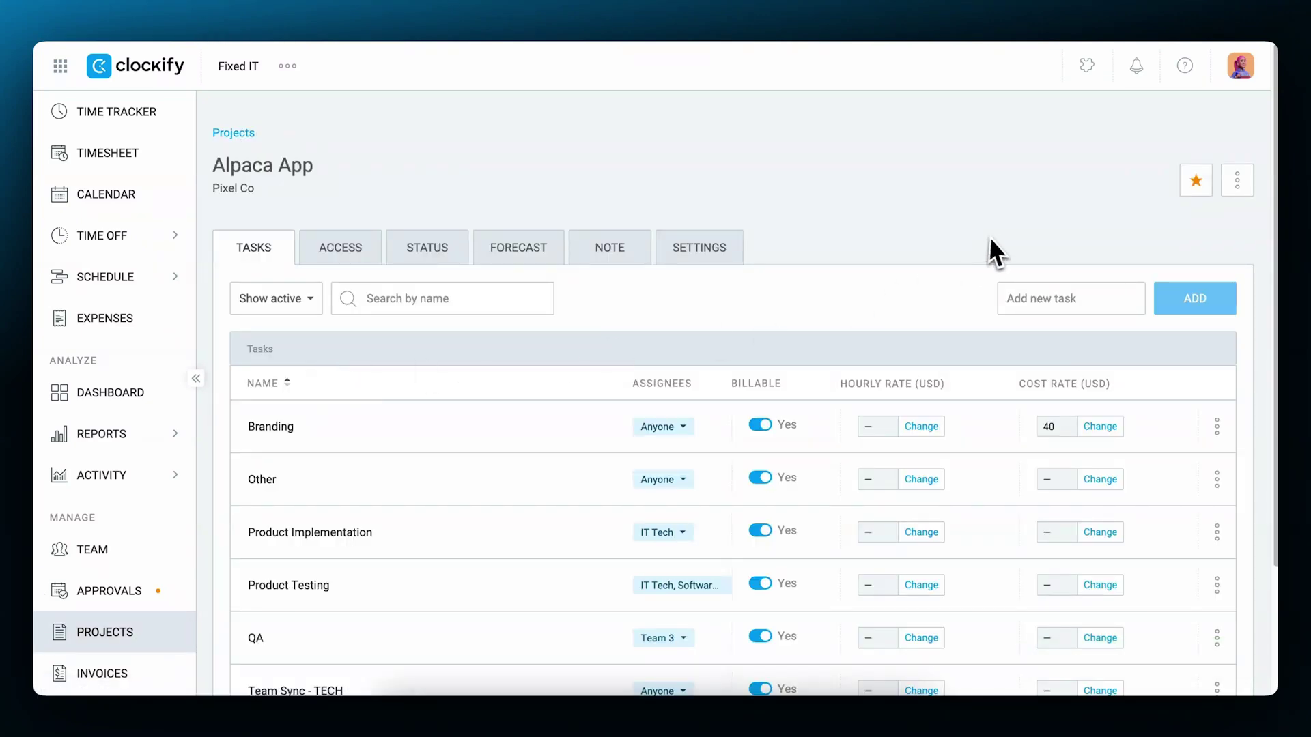
click(699, 249)
scroll(684, 432, down, 10)
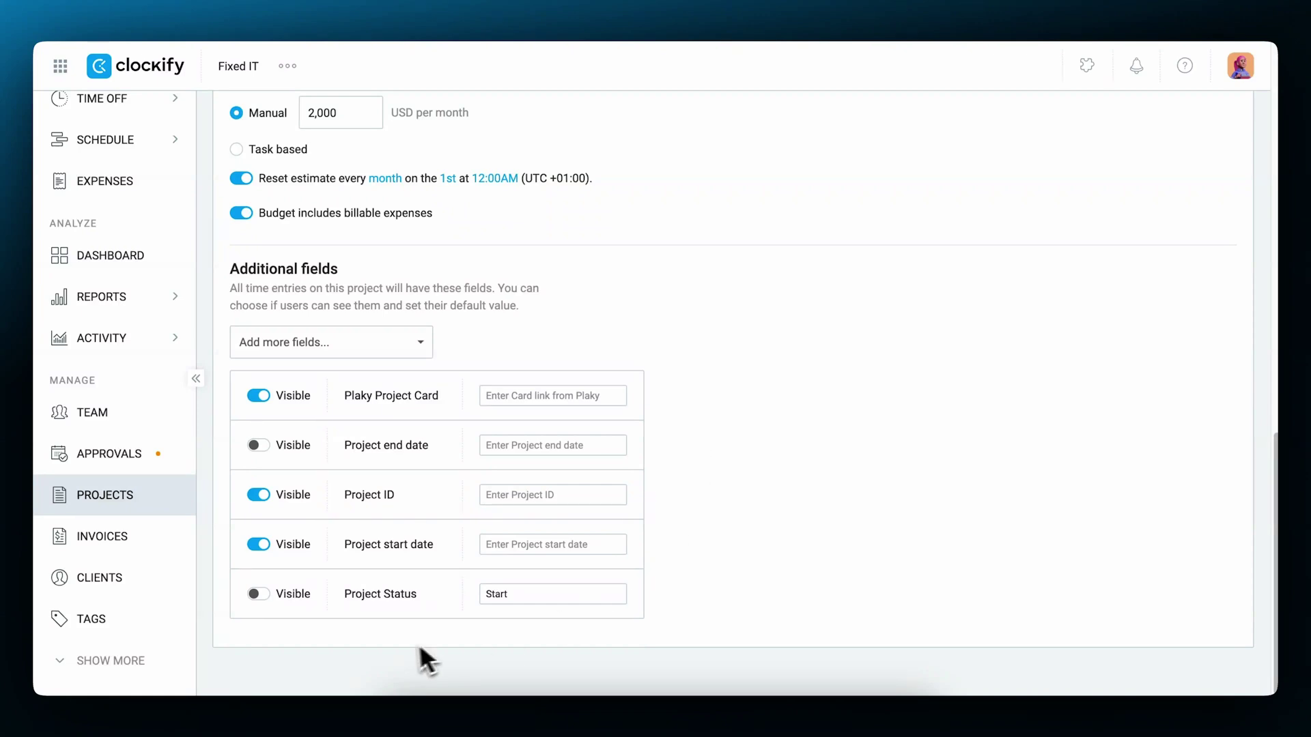
click(259, 594)
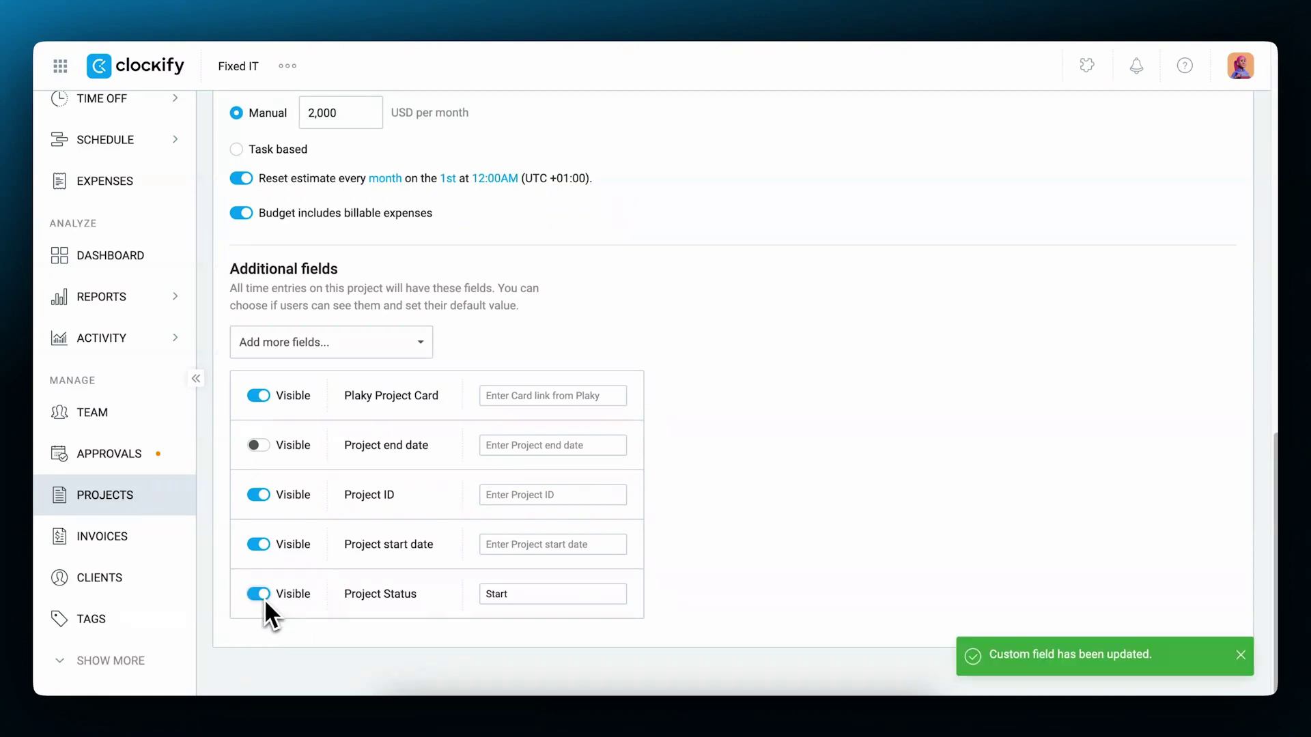